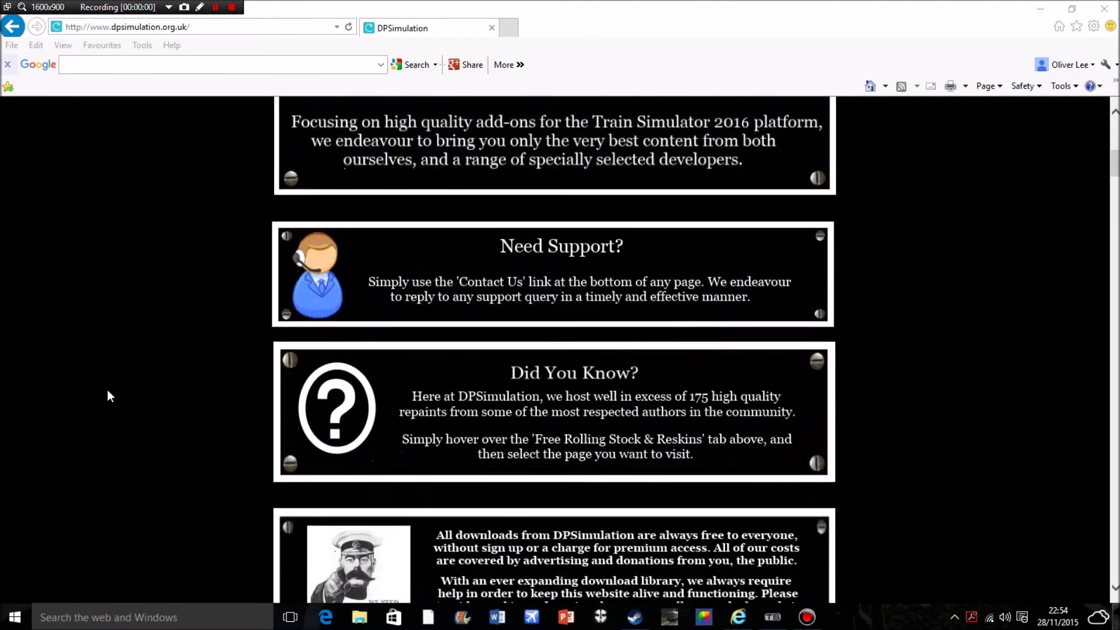
Open the rfletcher72 Reskins page from the site's Free Stock & Reskins section.
scroll(108, 390, up, 9)
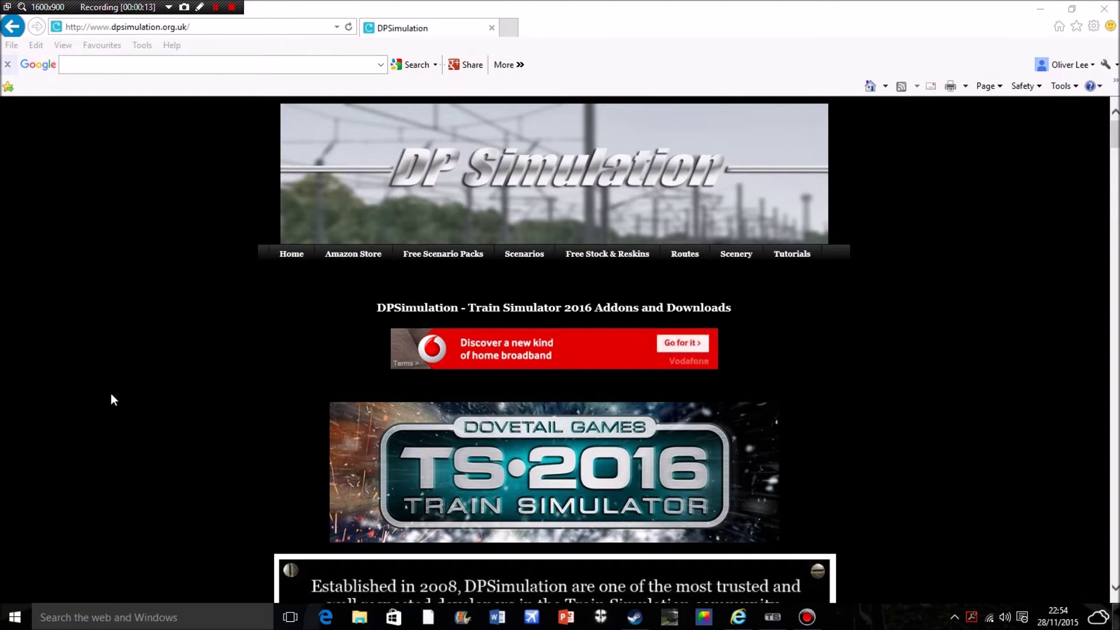
mouse_move(614, 262)
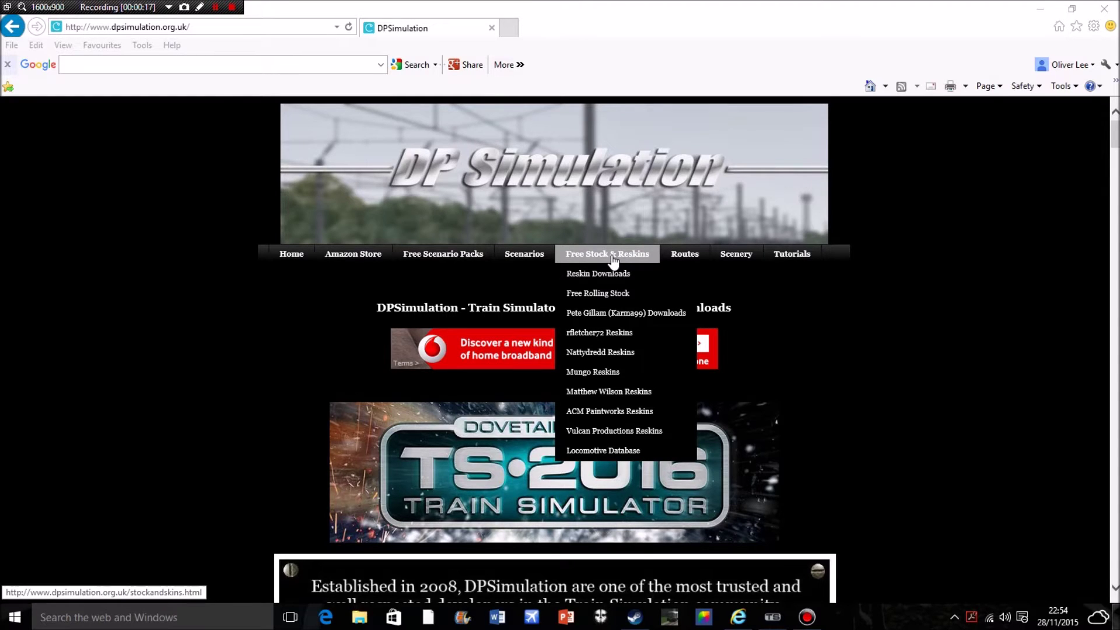
click(610, 334)
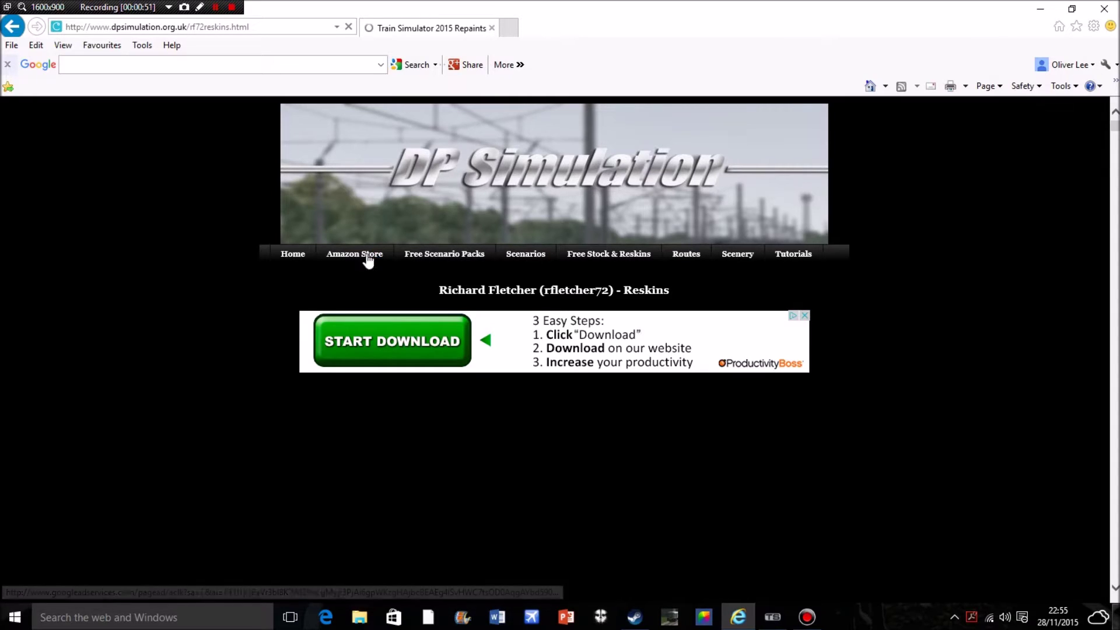
Go to the EMU section of the reskins page.
mouse_move(370, 260)
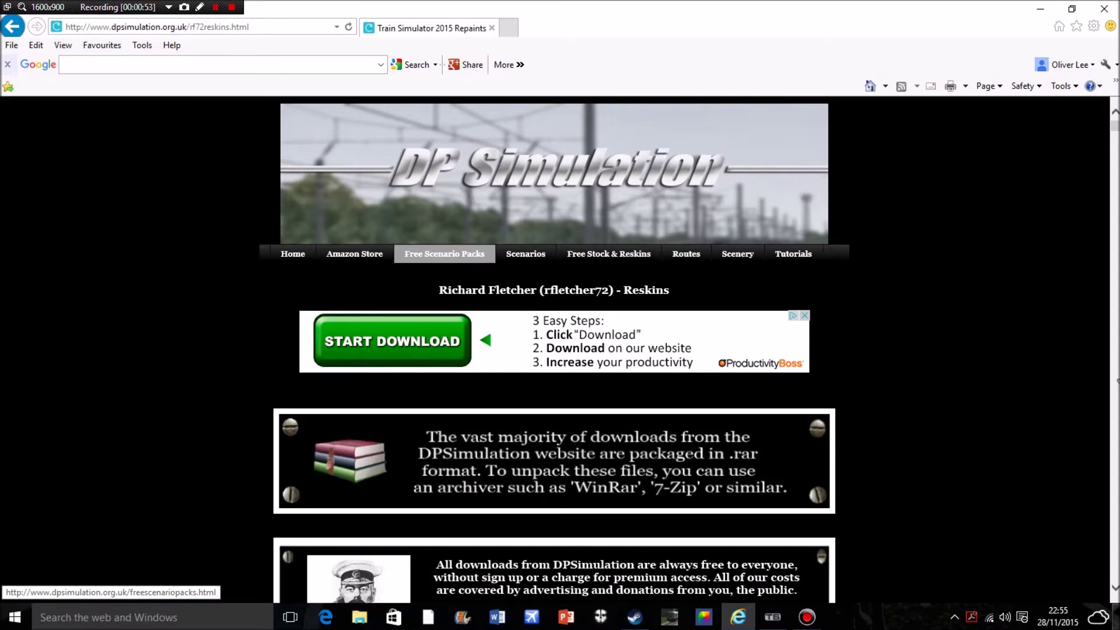
scroll(906, 409, down, 1)
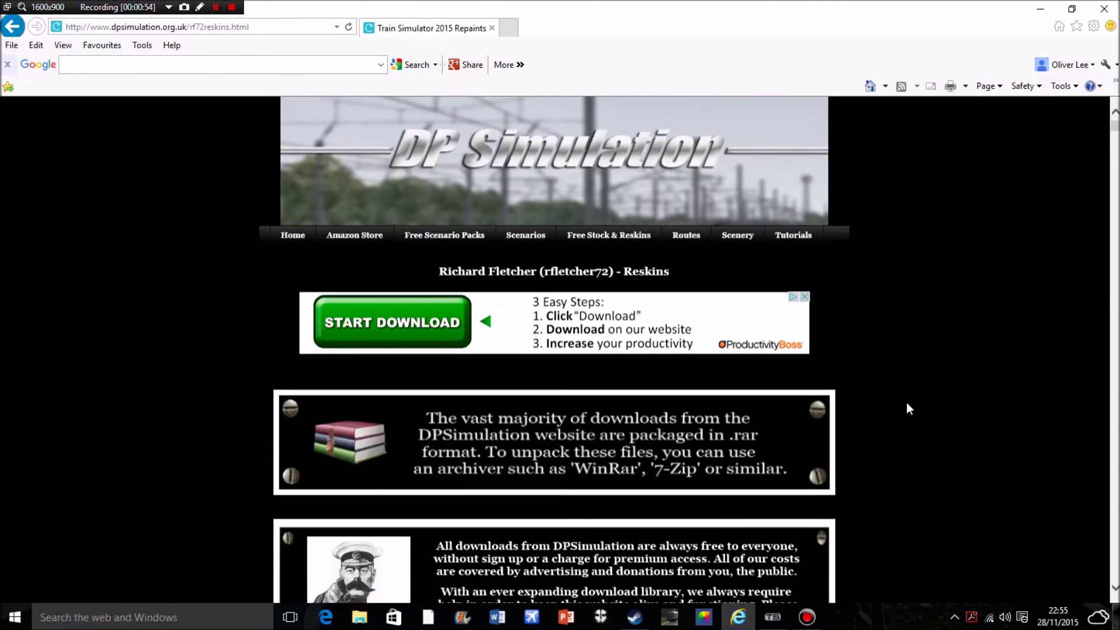
scroll(907, 404, down, 10)
scroll(906, 403, down, 10)
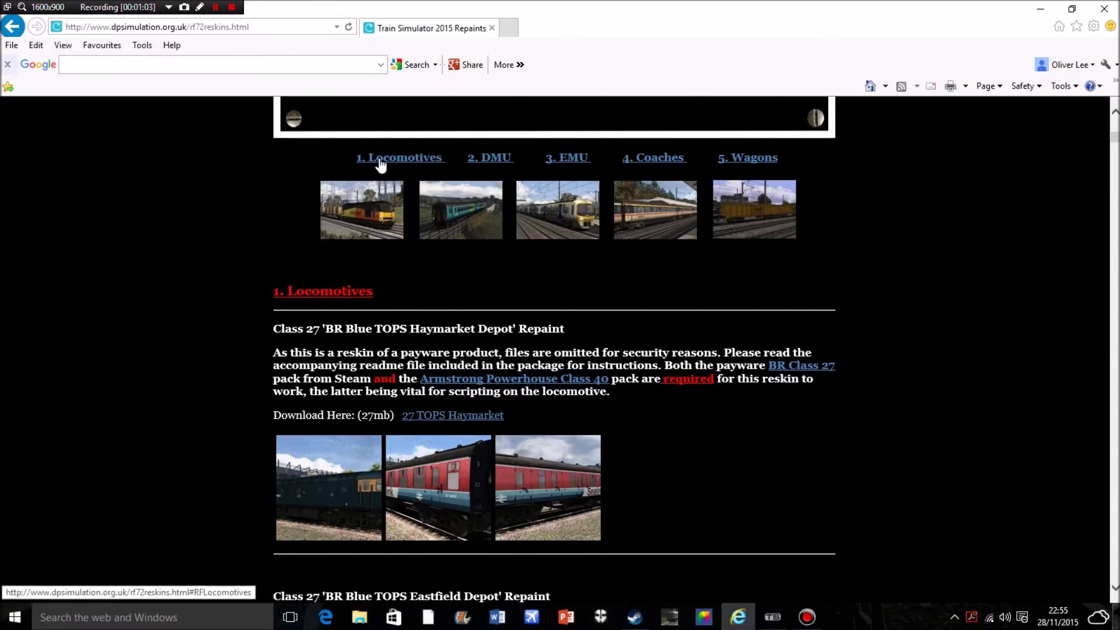
click(573, 158)
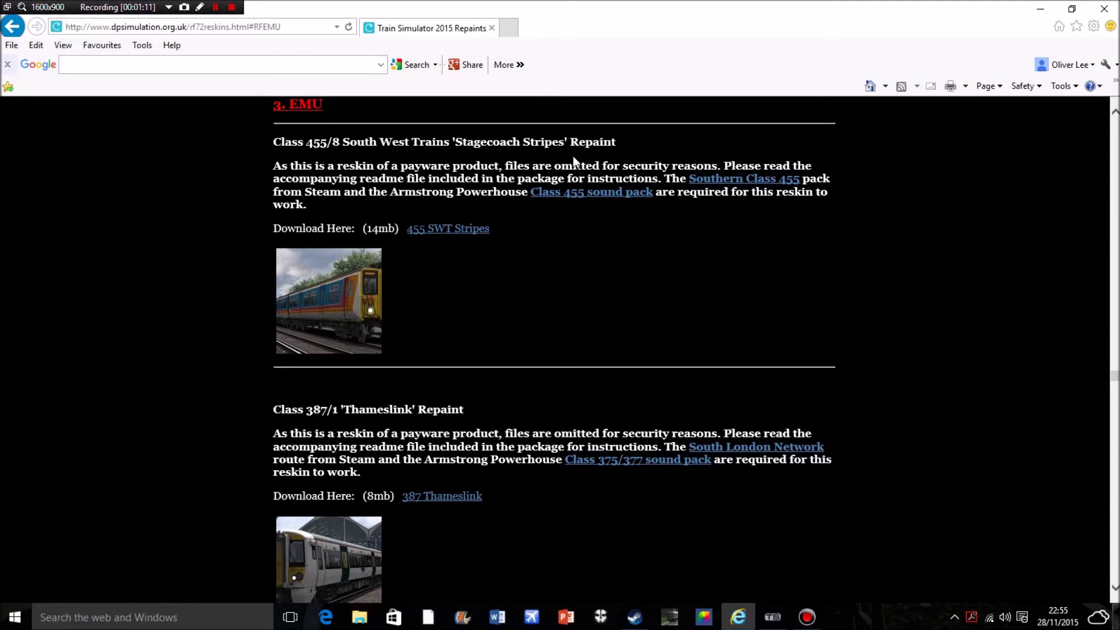
Download the Class 387/1 'Thameslink' repaint, save it as 387_Thameslink.zip, and open the archive.
scroll(604, 154, down, 3)
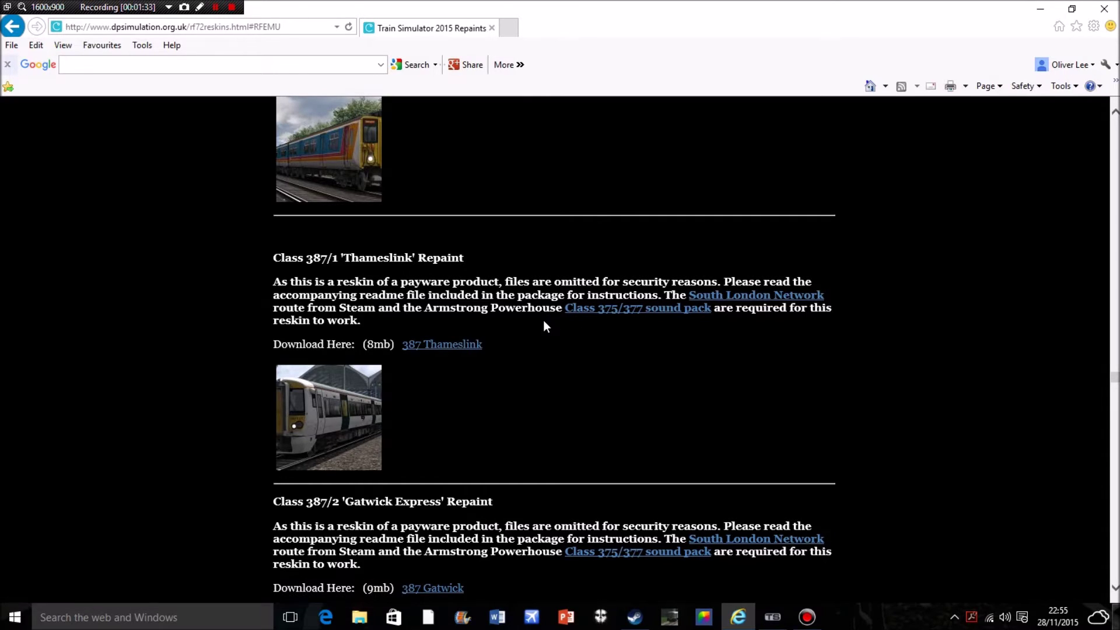
click(454, 346)
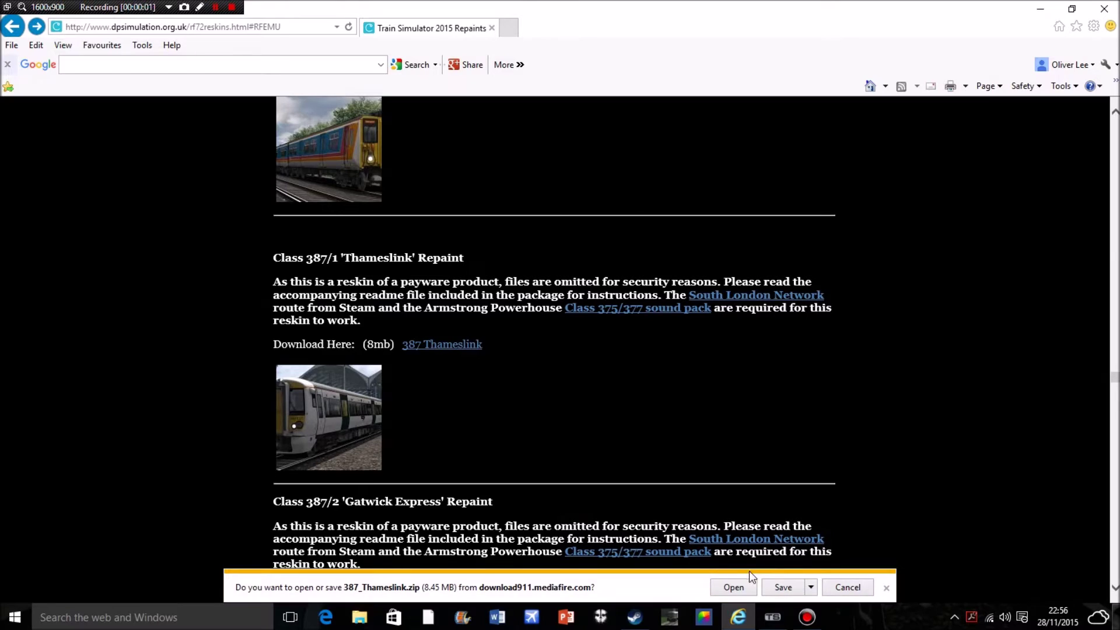
click(776, 591)
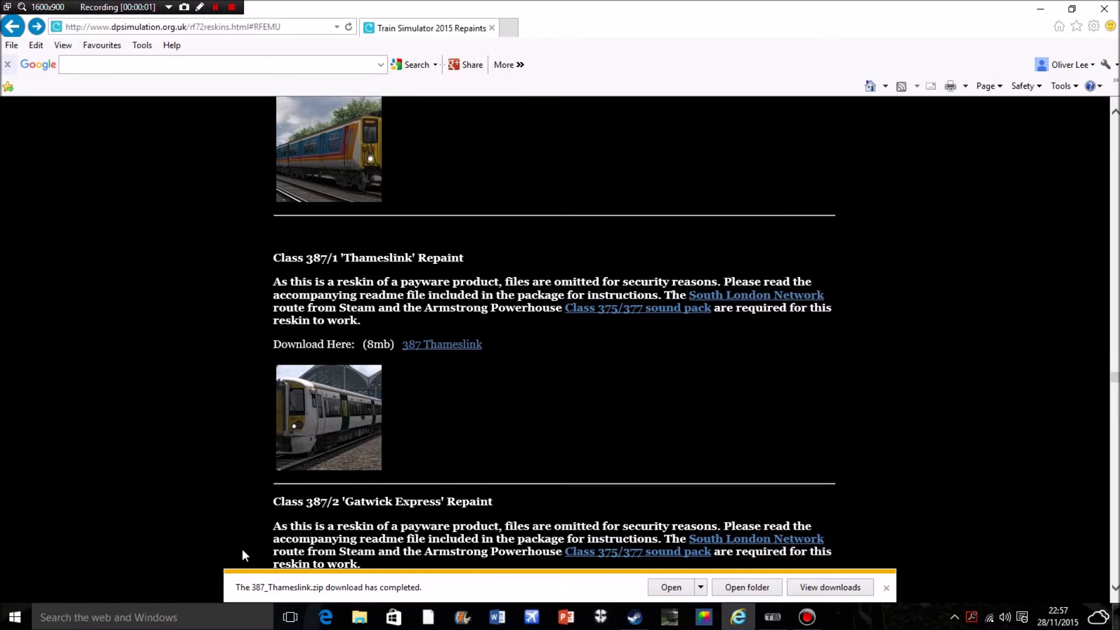
click(674, 588)
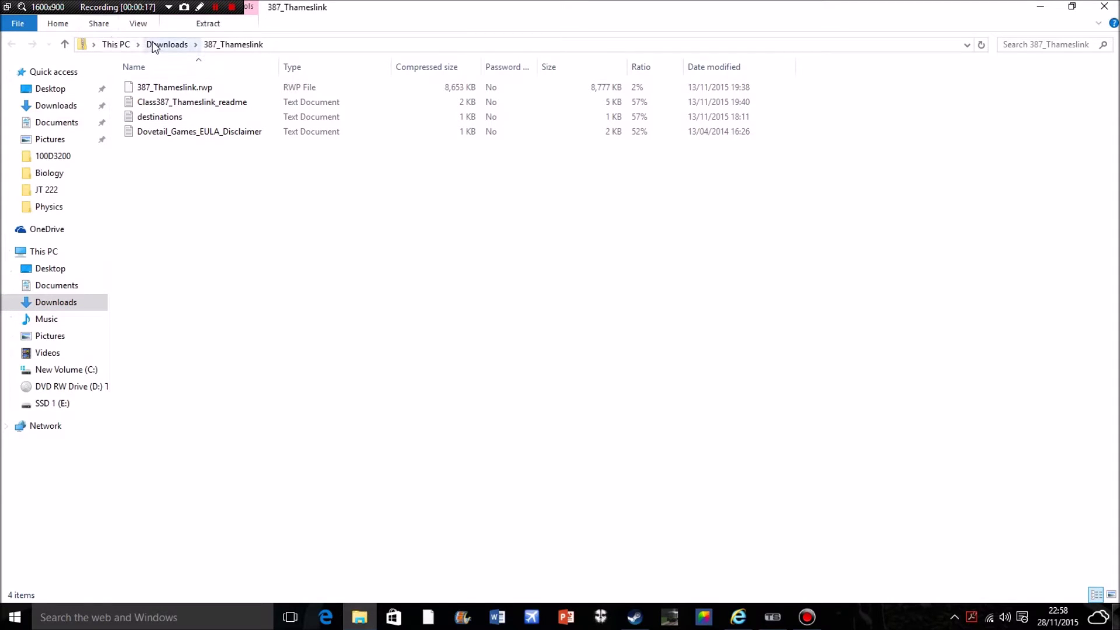
Read the Requirements and How to Install sections of Class387_Thameslink_readme, then minimise the readme.
click(173, 103)
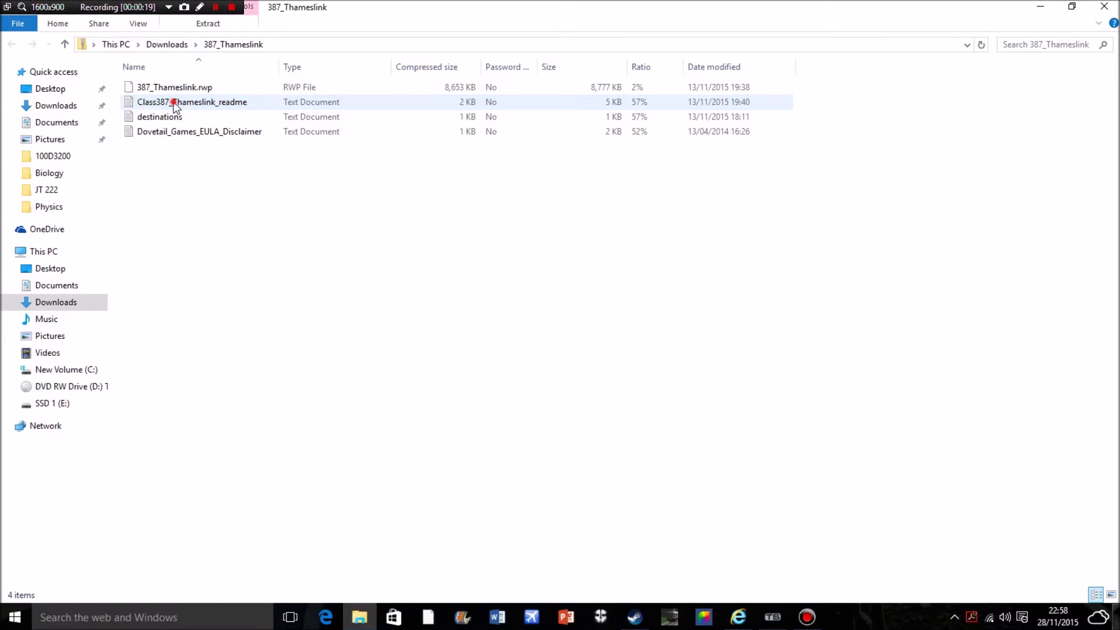
double_click(173, 103)
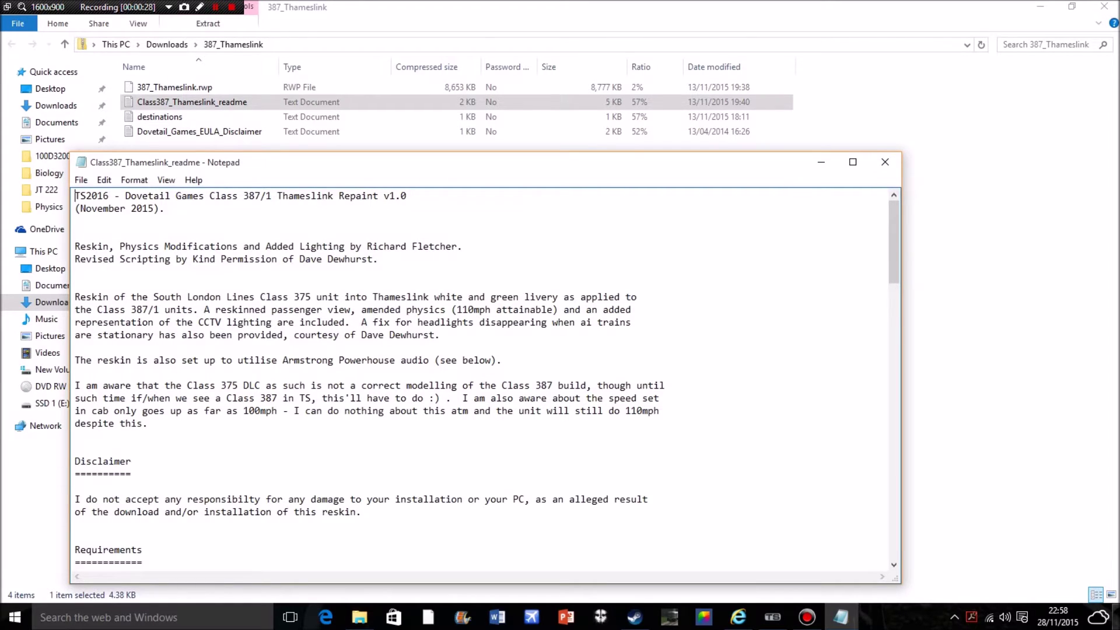
scroll(487, 378, down, 1)
scroll(487, 378, down, 2)
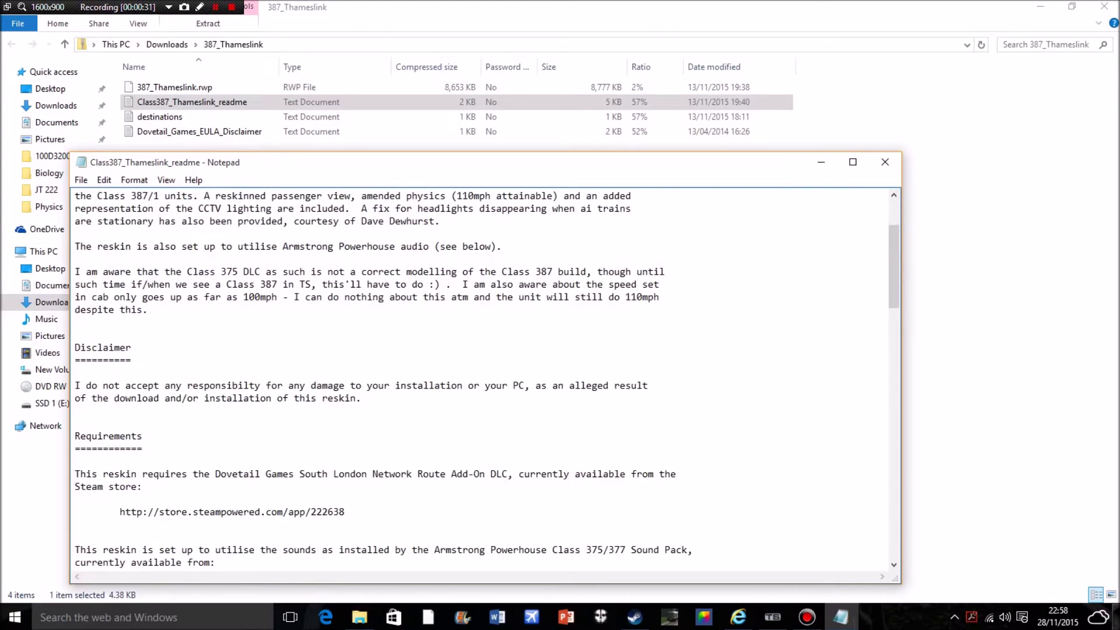
scroll(486, 378, down, 5)
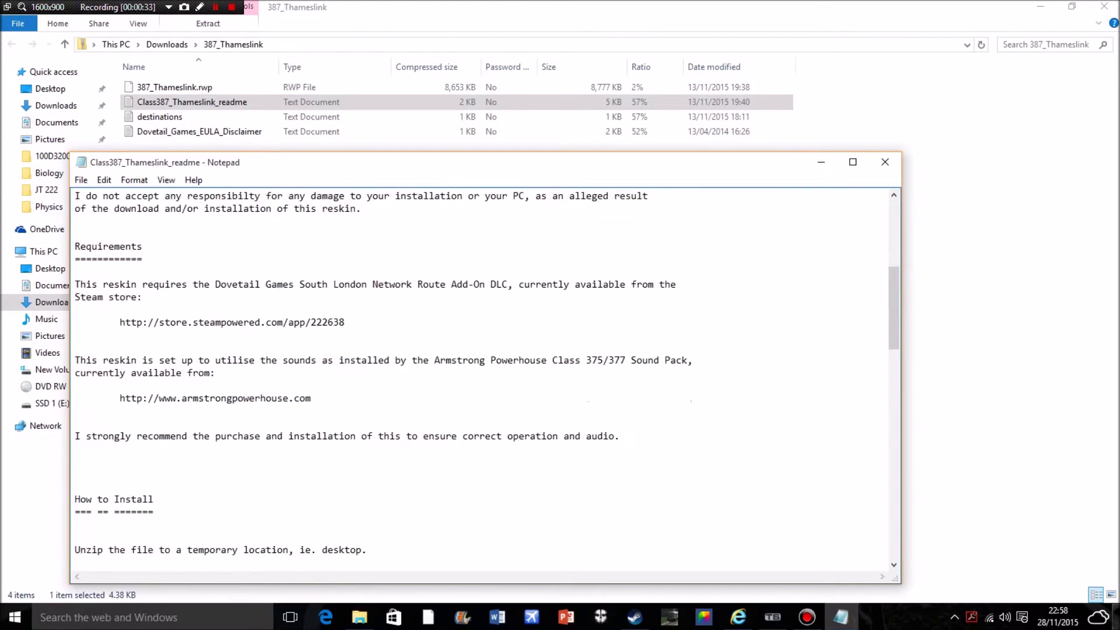
scroll(486, 378, down, 4)
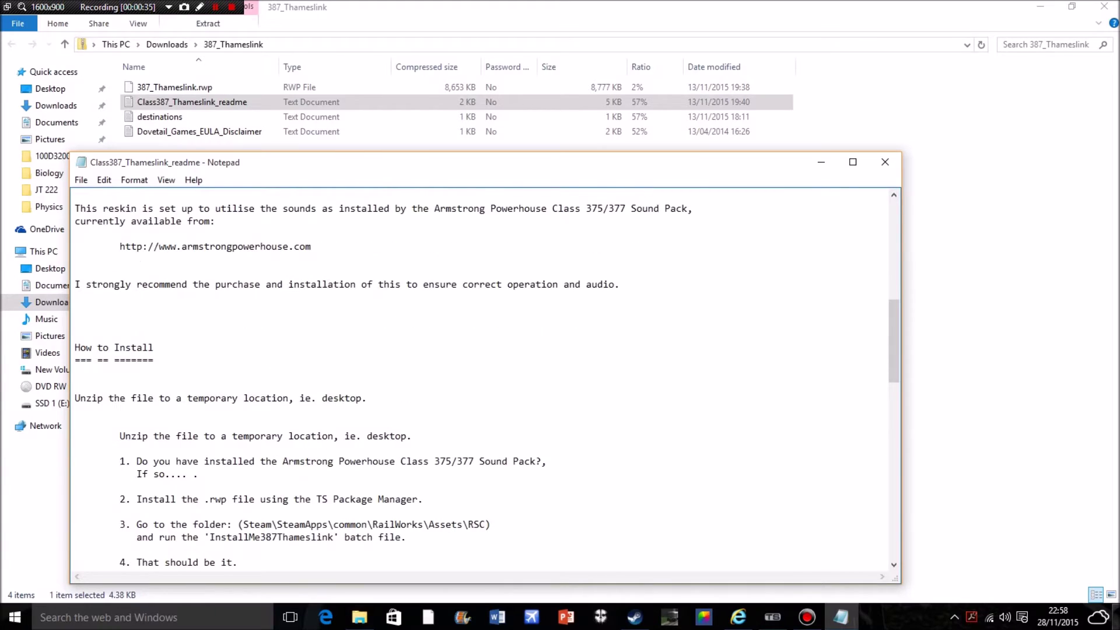
scroll(487, 378, down, 3)
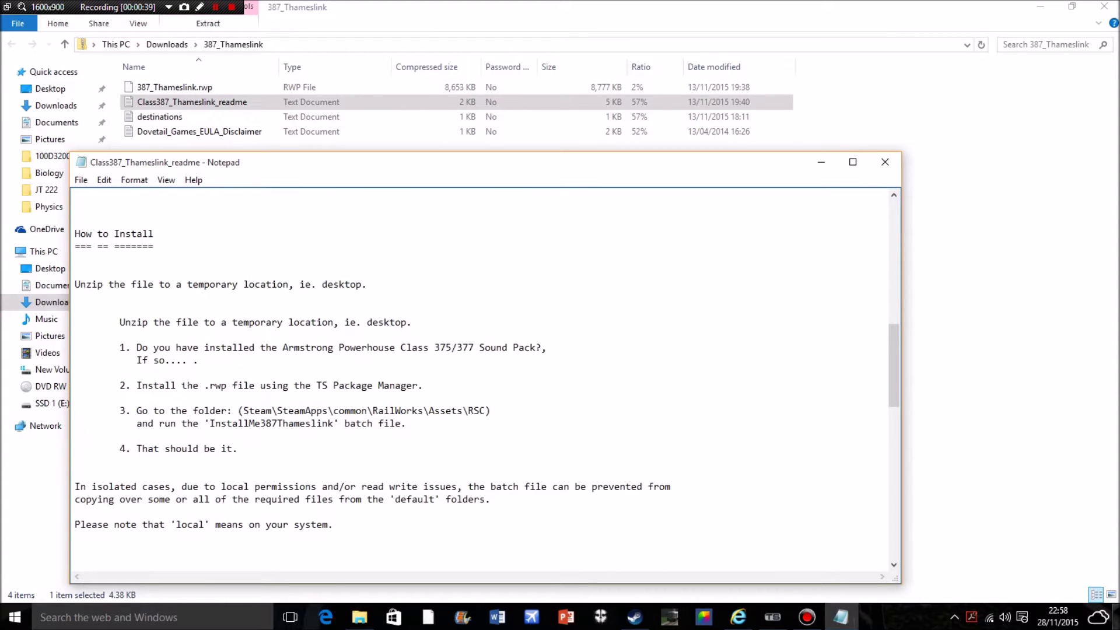
drag(126, 323, 204, 323)
click(182, 385)
click(821, 162)
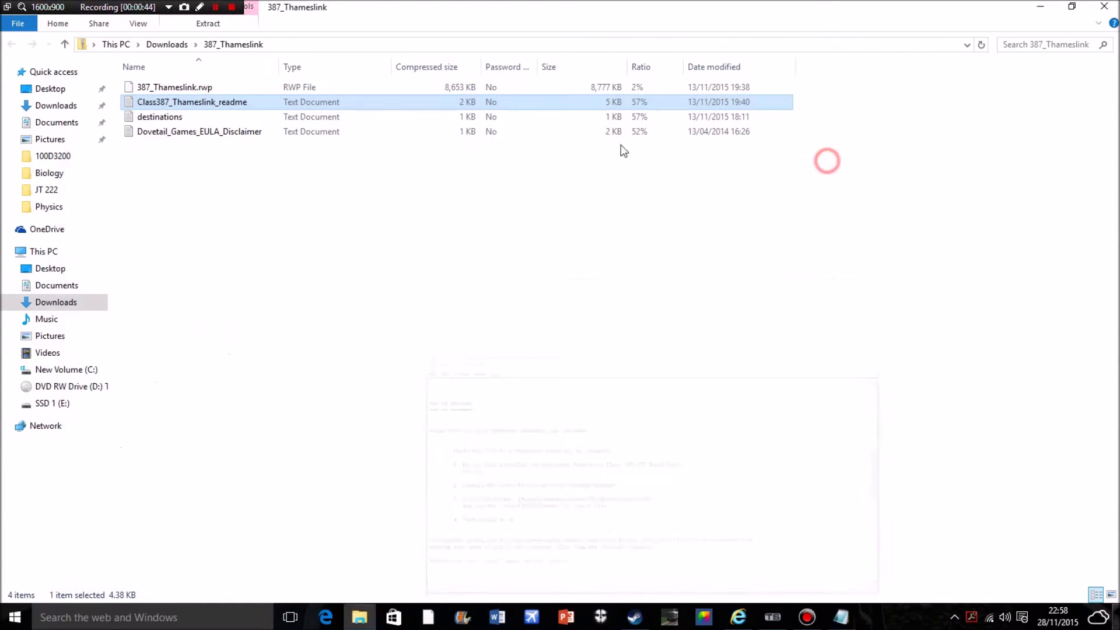
Extract the 387_Thameslink archive into a 387_Thameslink folder inside Downloads.
click(167, 45)
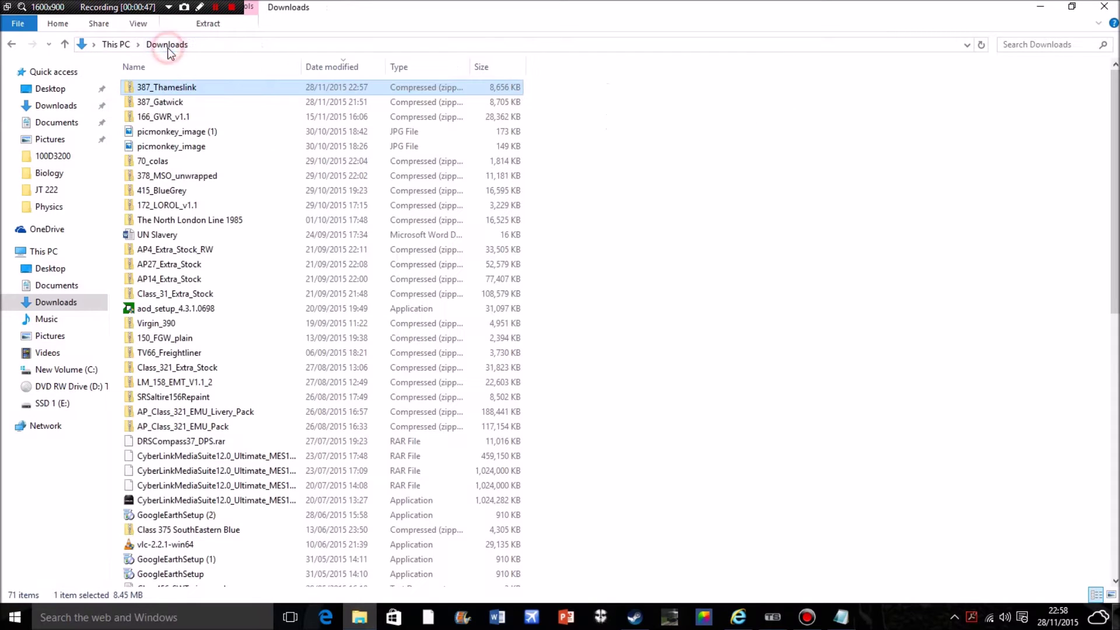
right_click(146, 89)
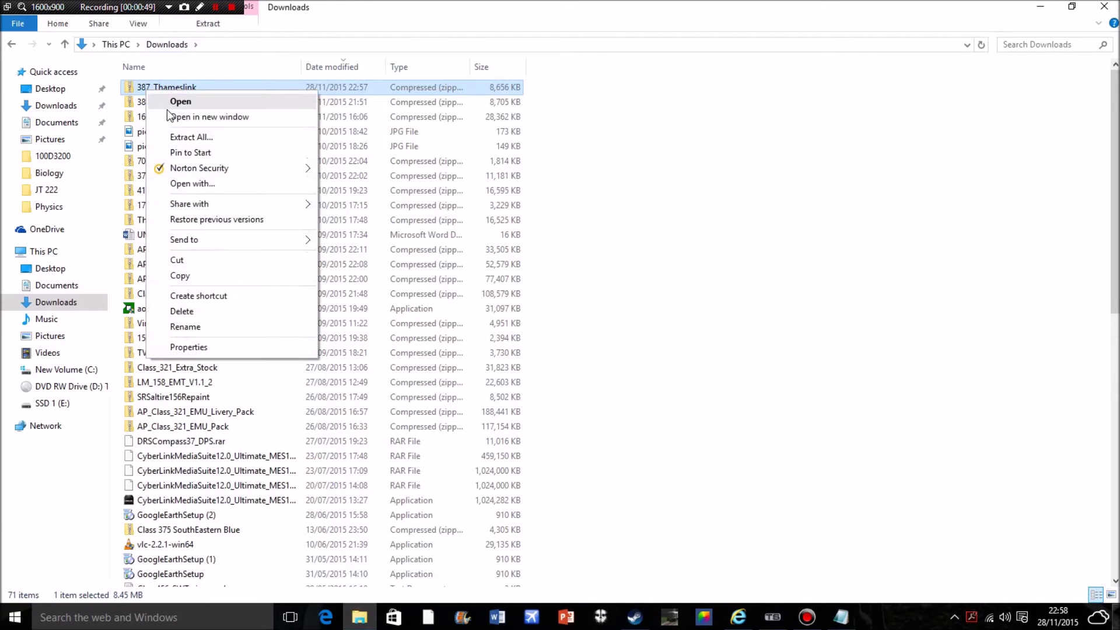
click(185, 138)
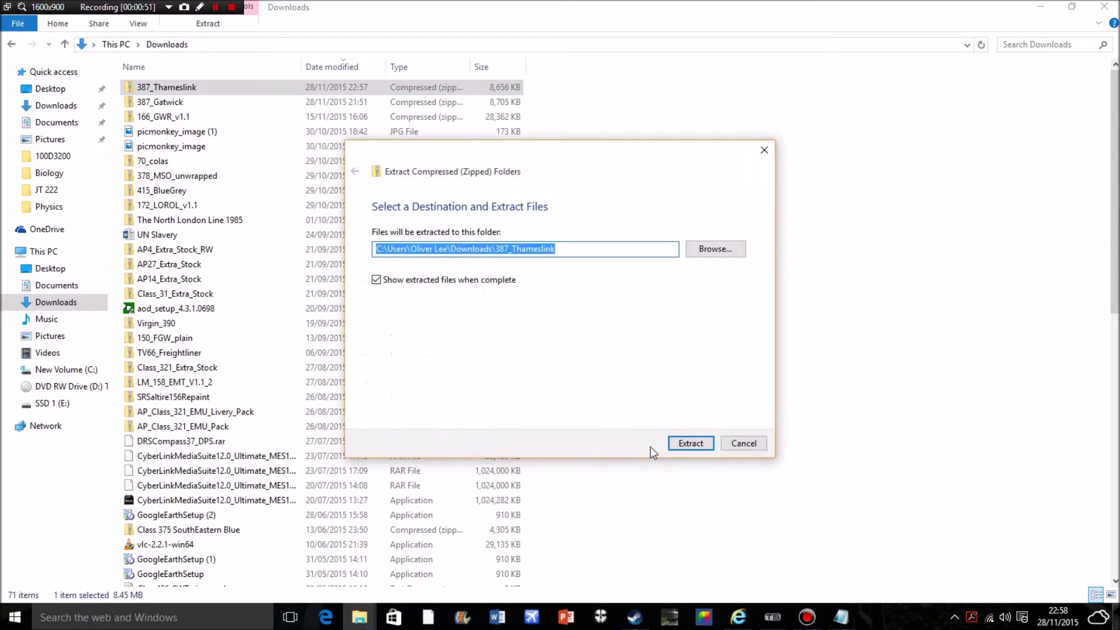
click(681, 443)
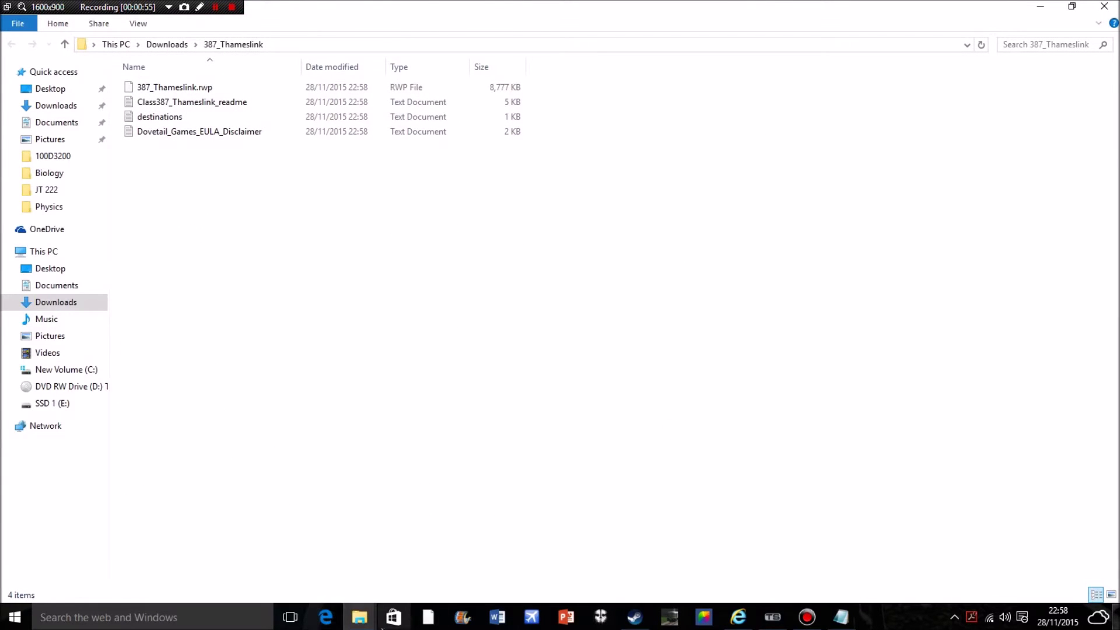
Check the readme's installation steps for the .rwp file again, then minimise the readme.
mouse_move(362, 627)
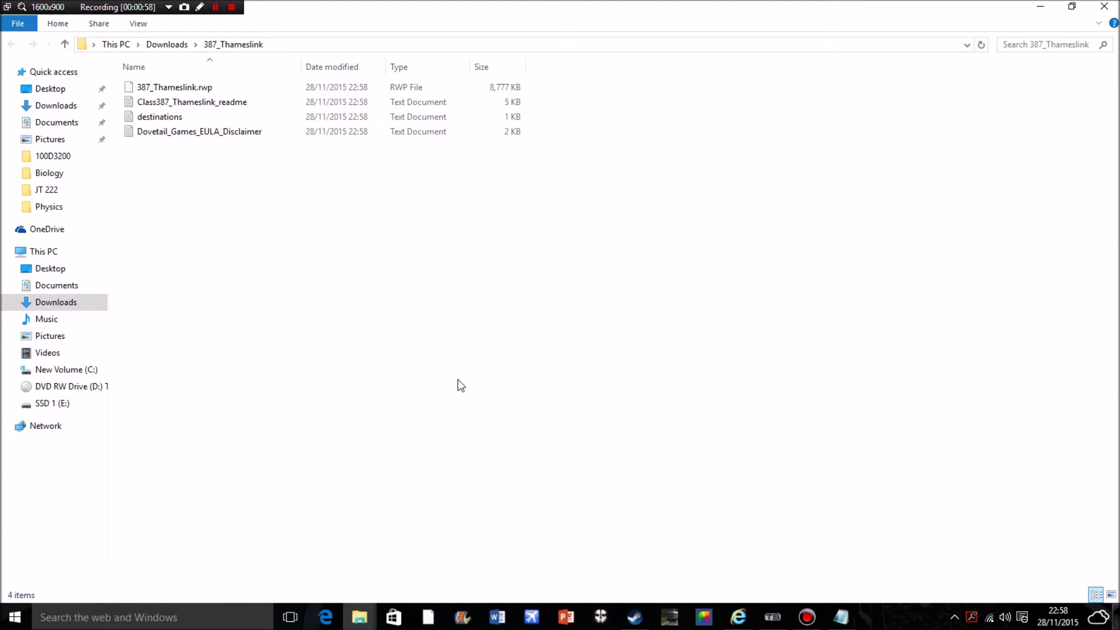
click(853, 623)
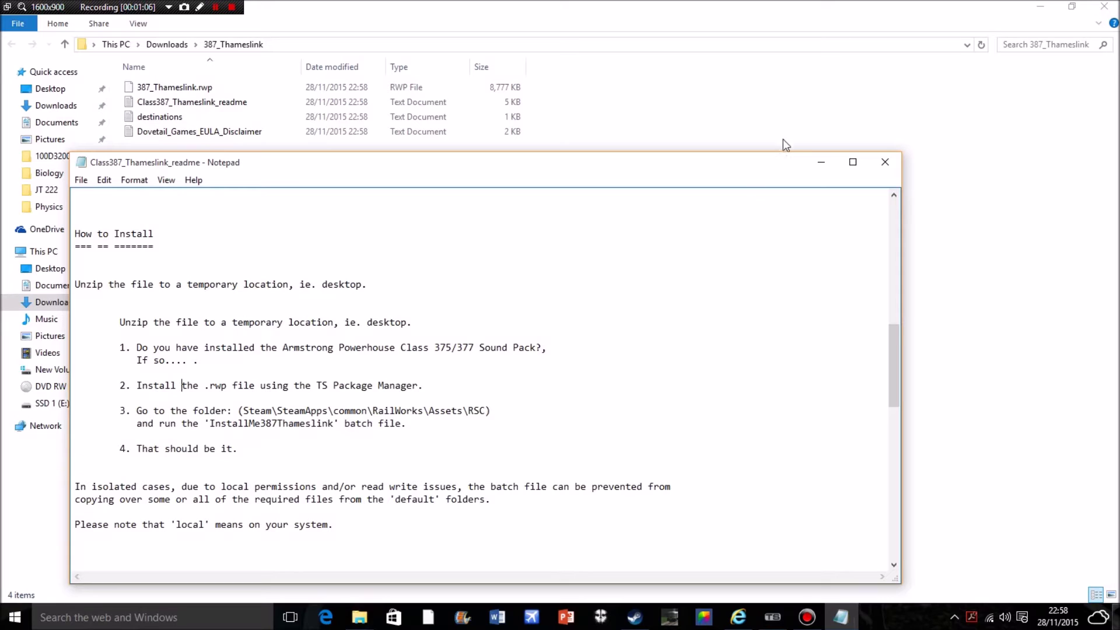
click(829, 164)
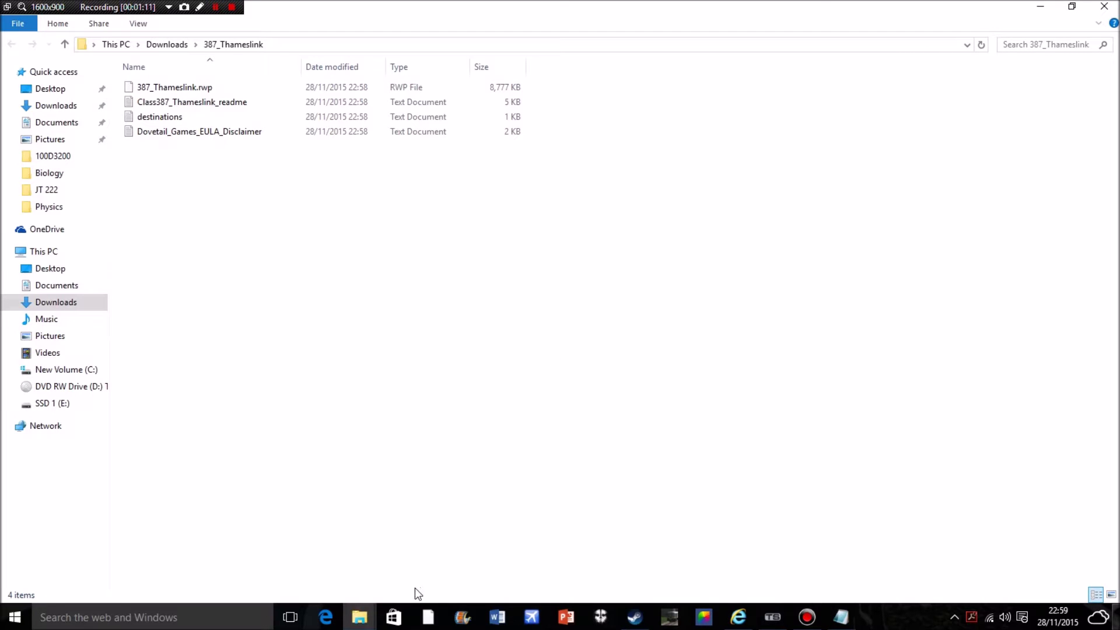
In the Downloads window, navigate to the RailWorks folder at C:\Program Files (x86)\Steam\SteamApps\common\RailWorks.
click(282, 546)
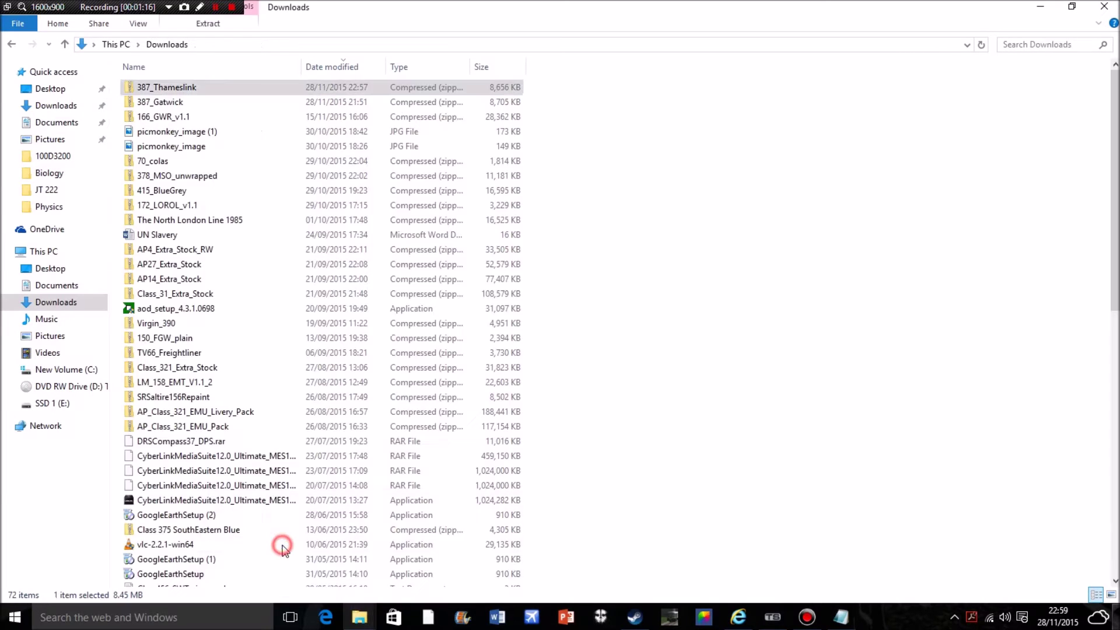
click(78, 371)
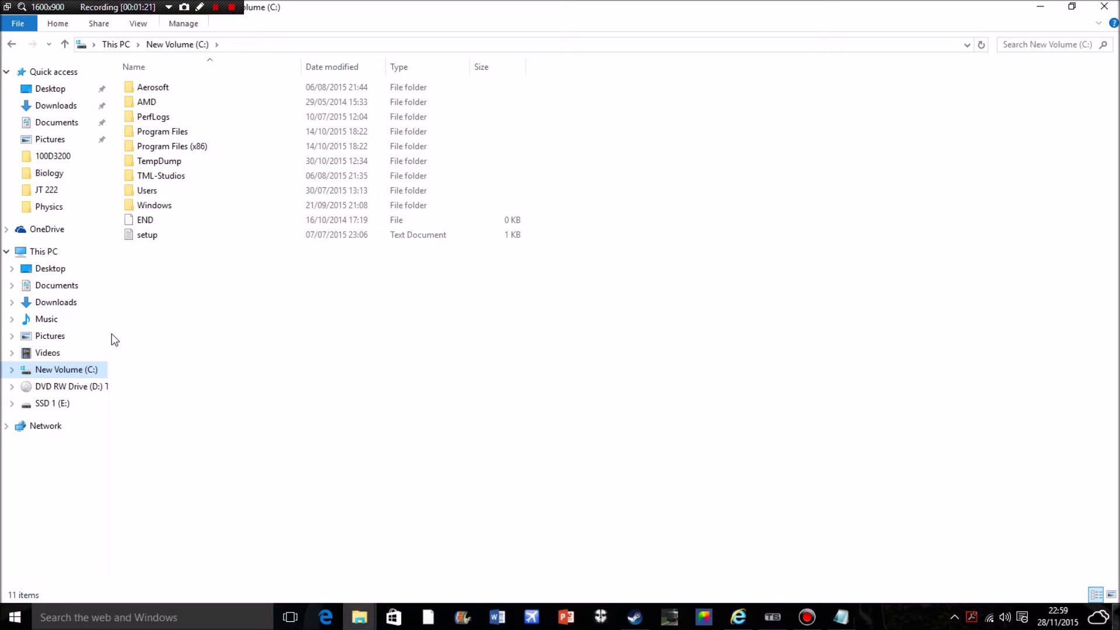
click(227, 146)
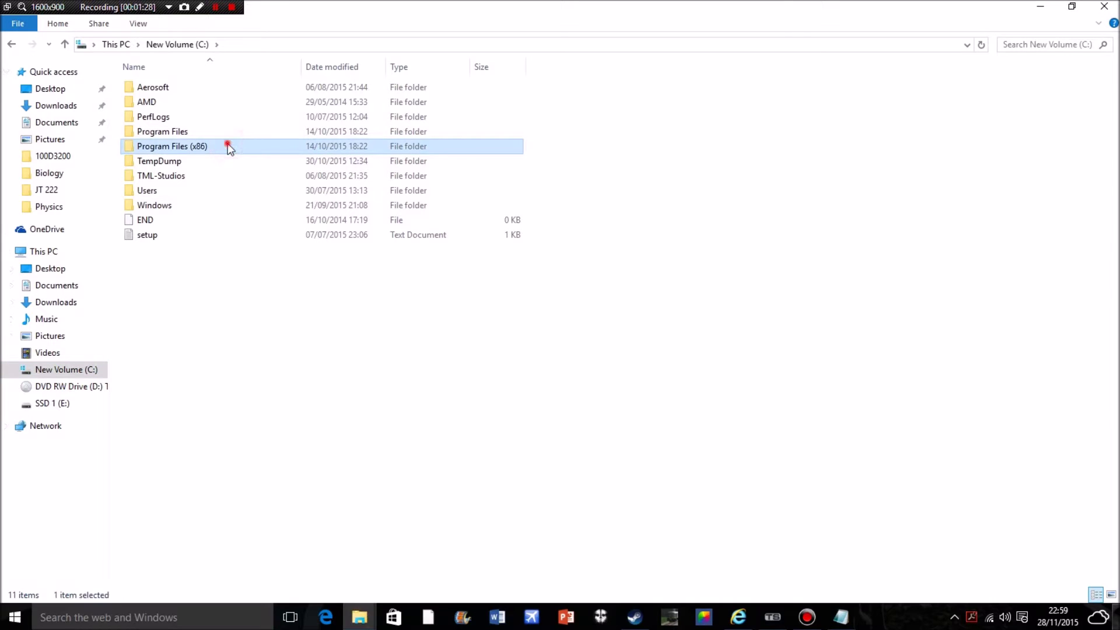
double_click(229, 146)
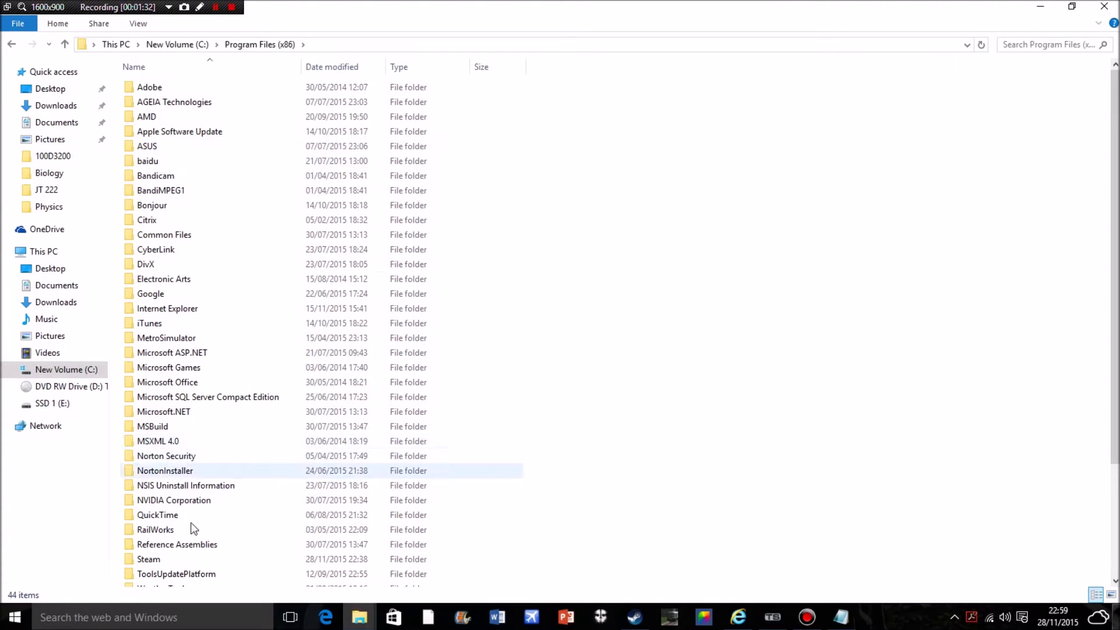
double_click(191, 561)
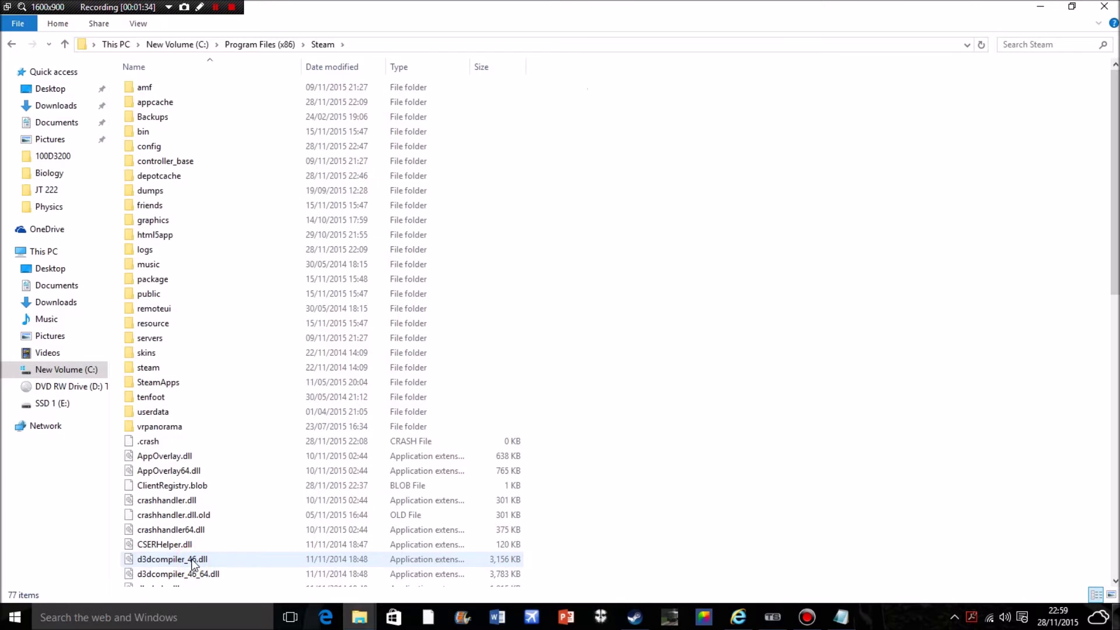
click(194, 384)
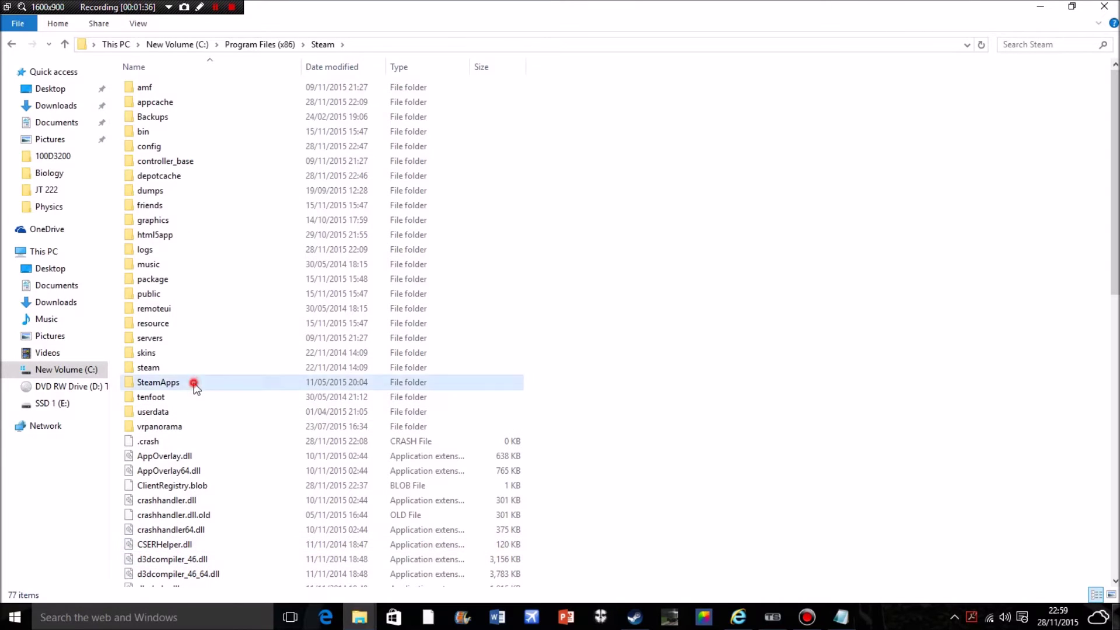
double_click(194, 383)
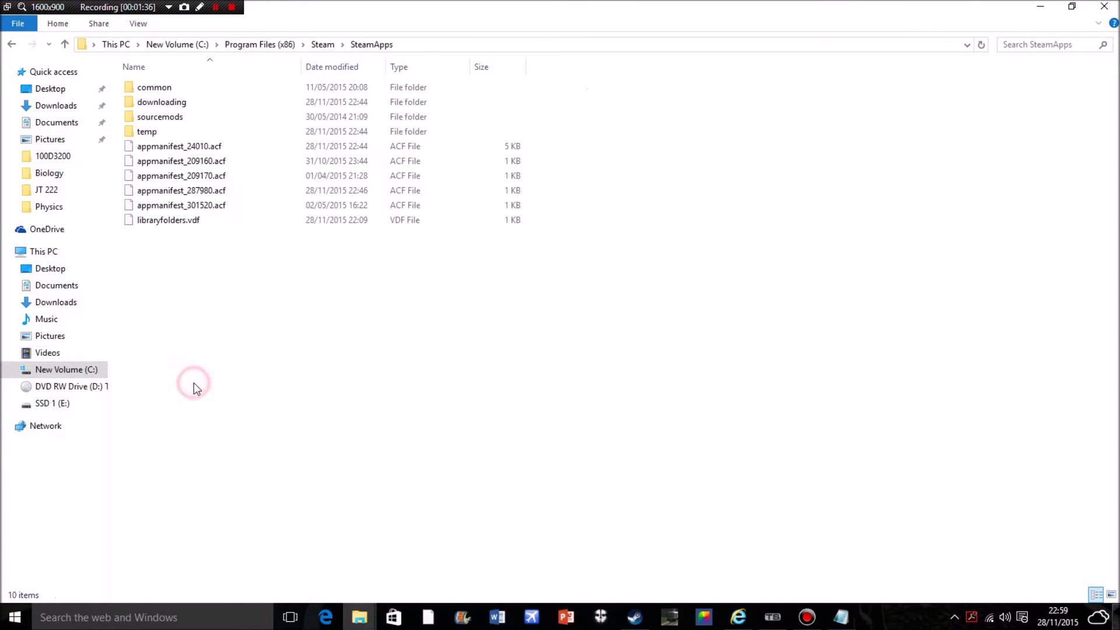
double_click(189, 93)
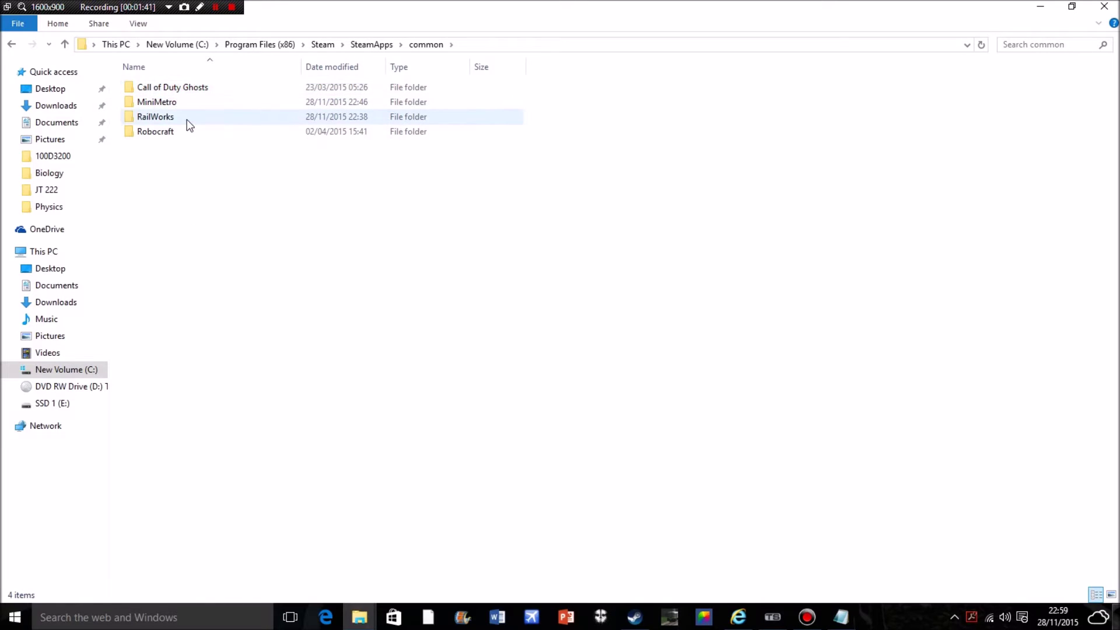
double_click(187, 120)
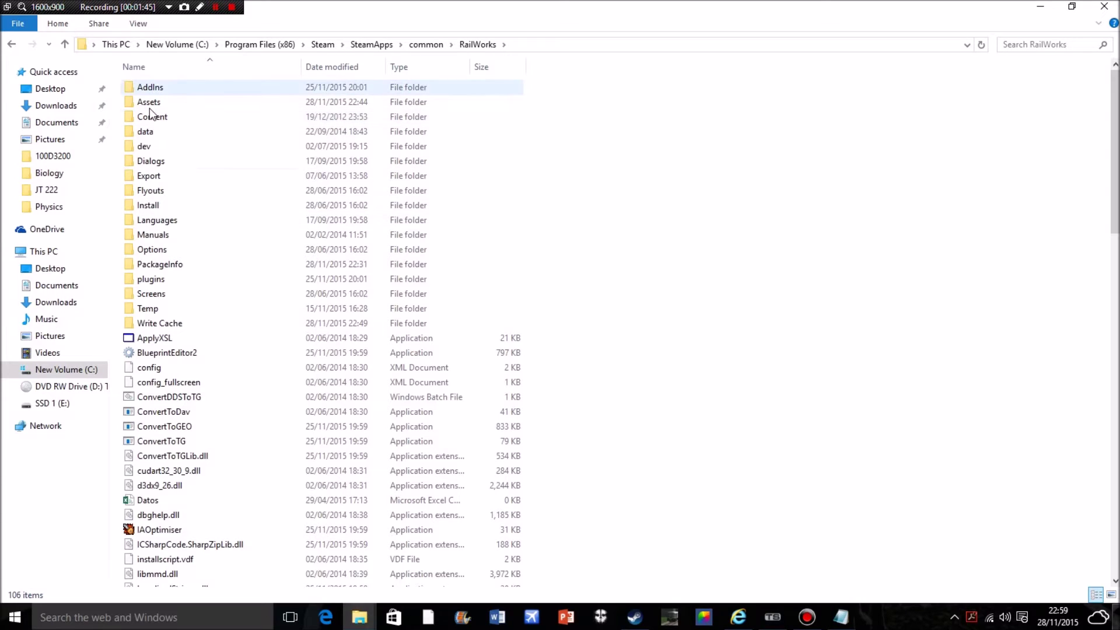
Launch Utilities from the RailWorks folder and refresh the installed package list in its Package Manager.
scroll(201, 352, down, 5)
scroll(203, 353, down, 14)
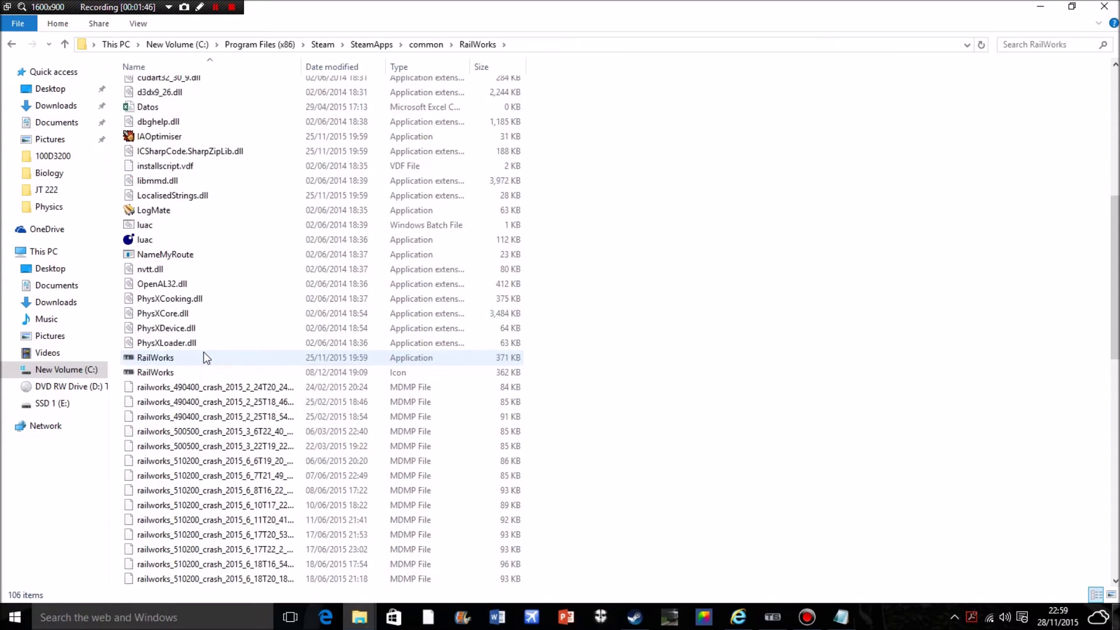
scroll(204, 352, down, 3)
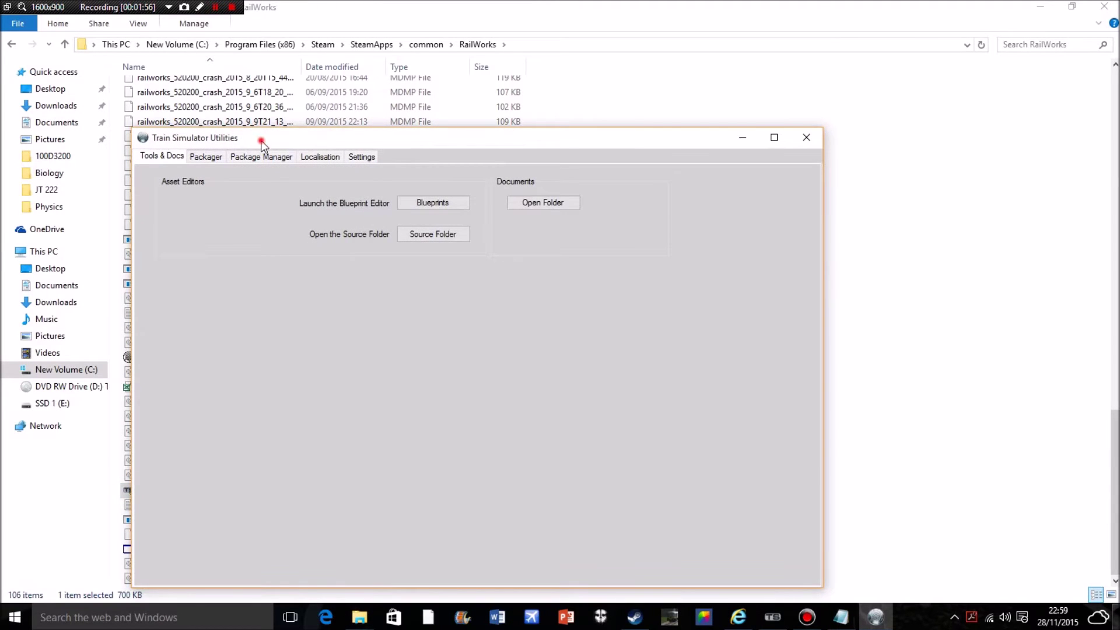
drag(262, 143, 254, 117)
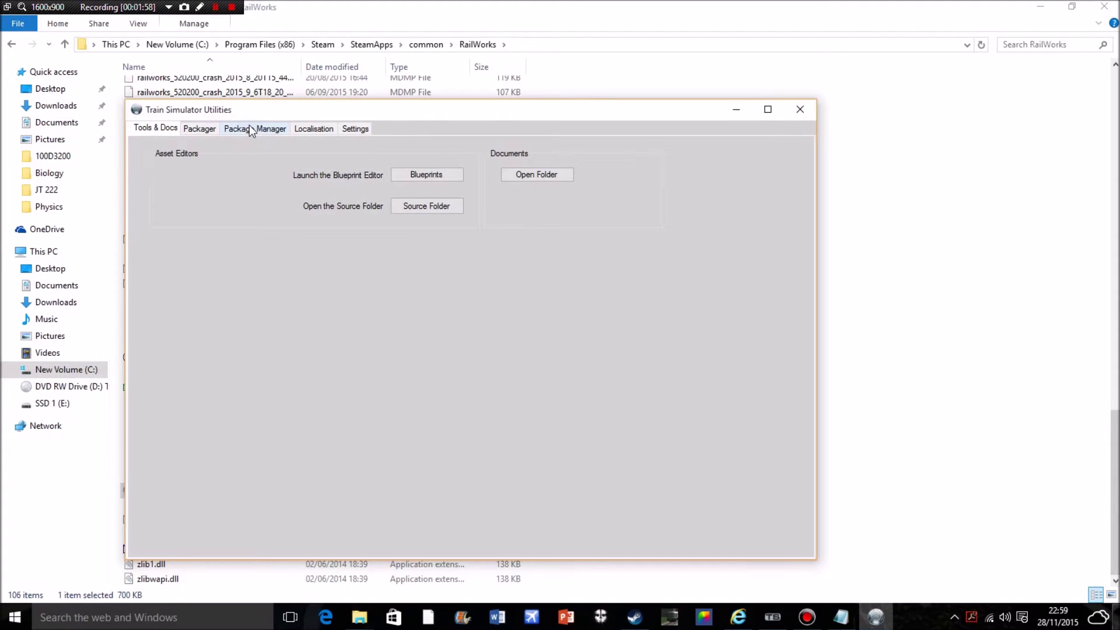
click(255, 126)
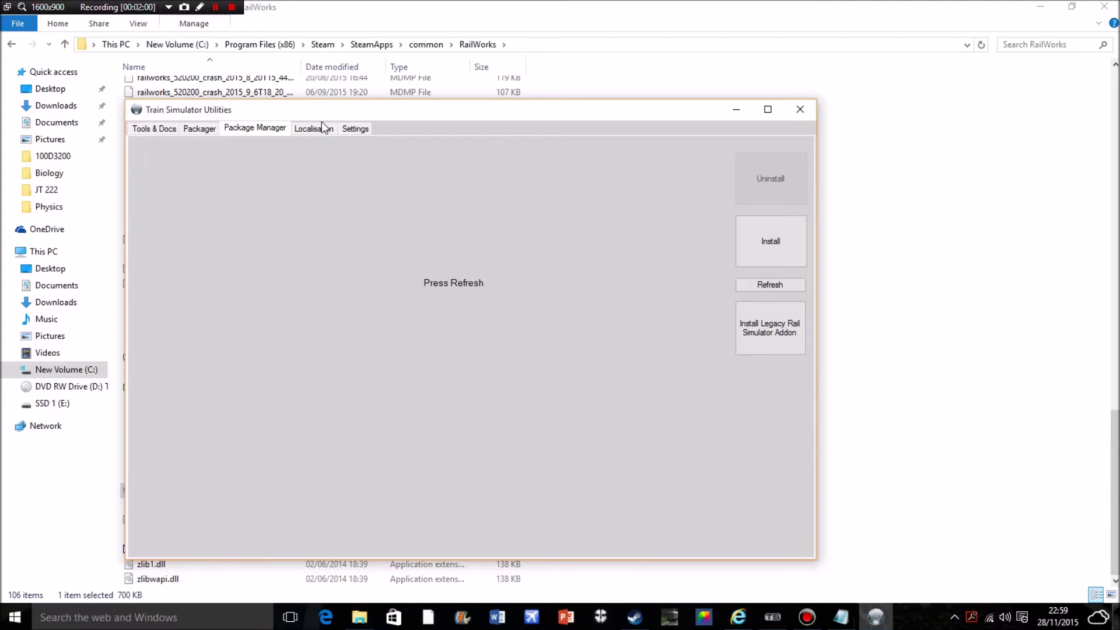
click(754, 286)
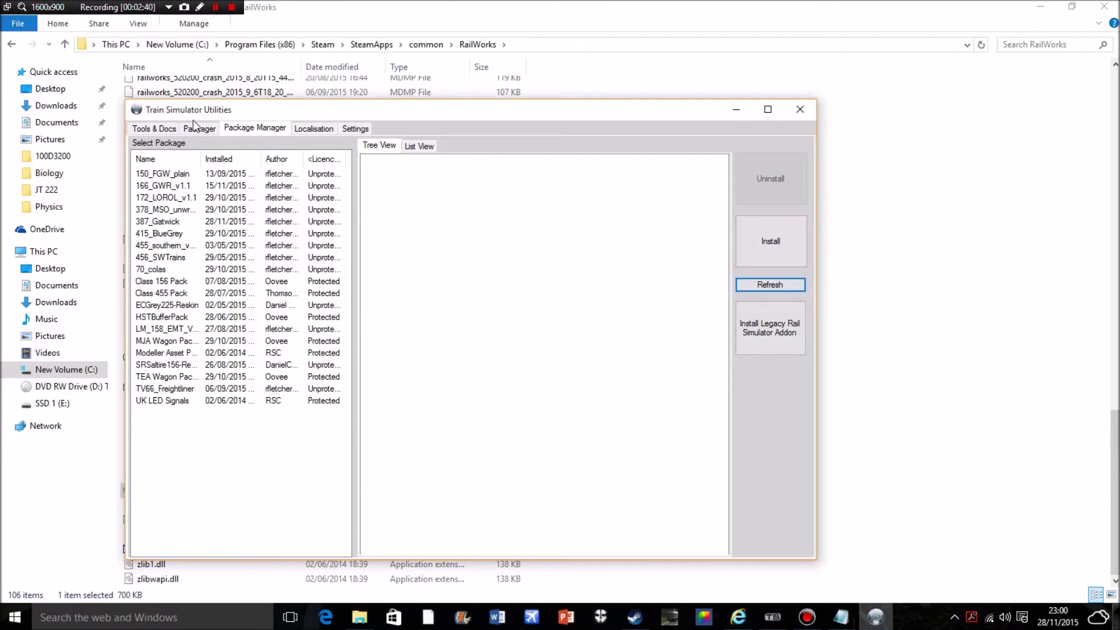
Install 387_Thameslink.rwp from Downloads\387_Thameslink, accept the list of already installed assets, and minimise Train Simulator Utilities.
click(771, 256)
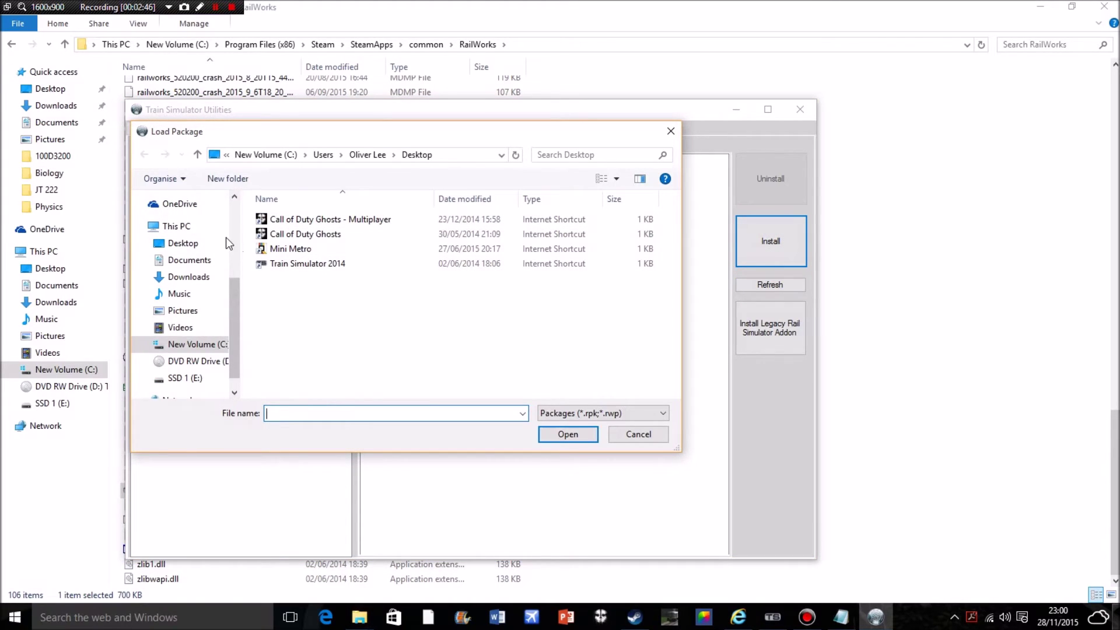
click(196, 281)
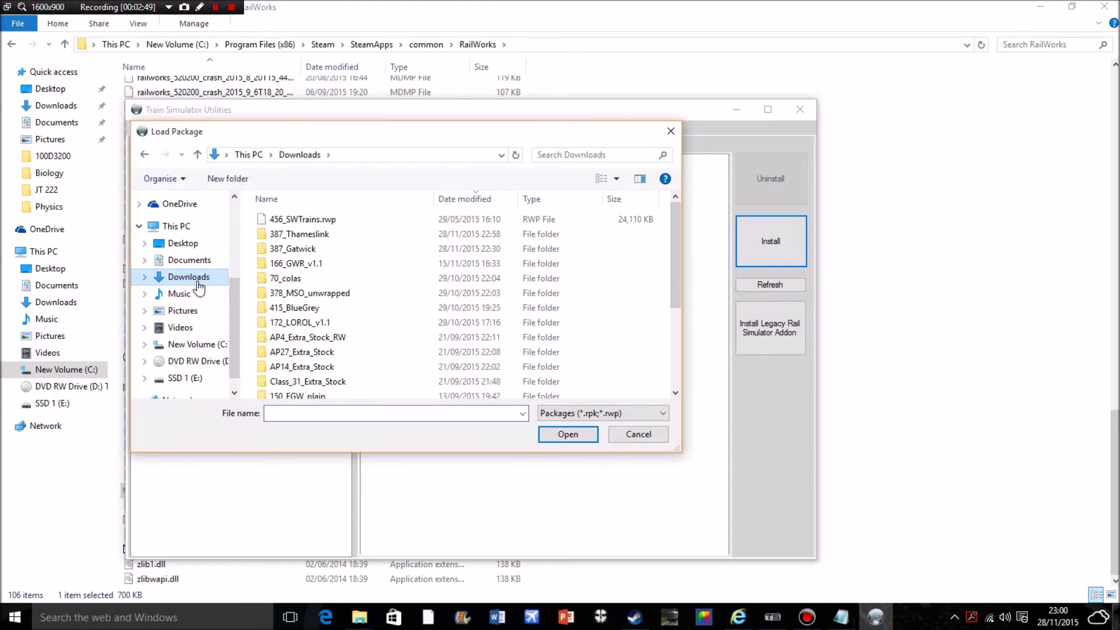
double_click(282, 235)
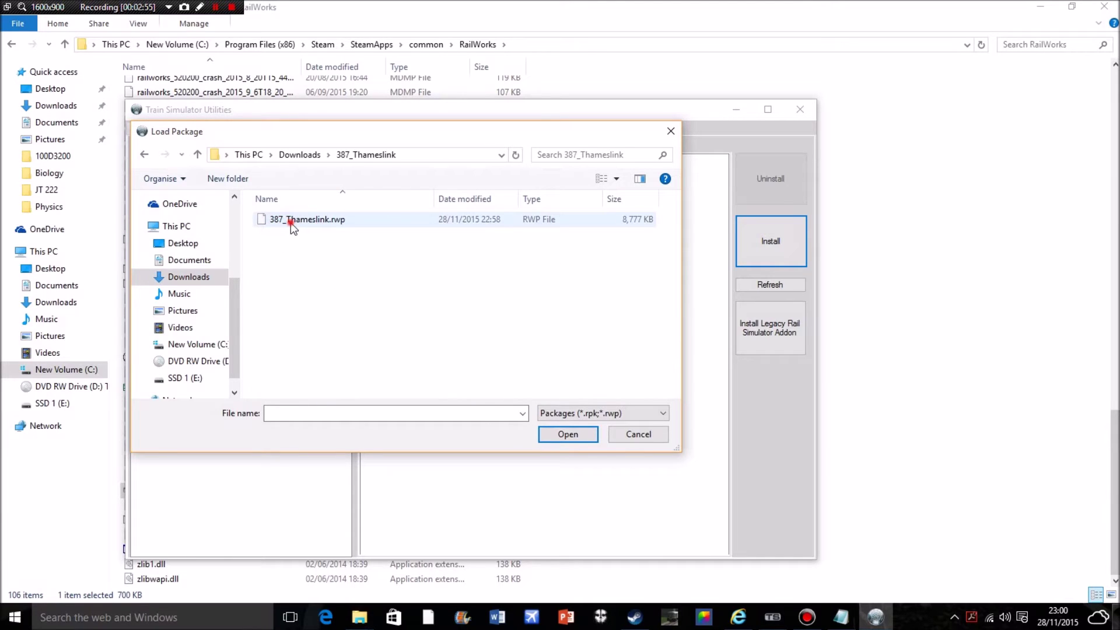
click(290, 223)
click(568, 435)
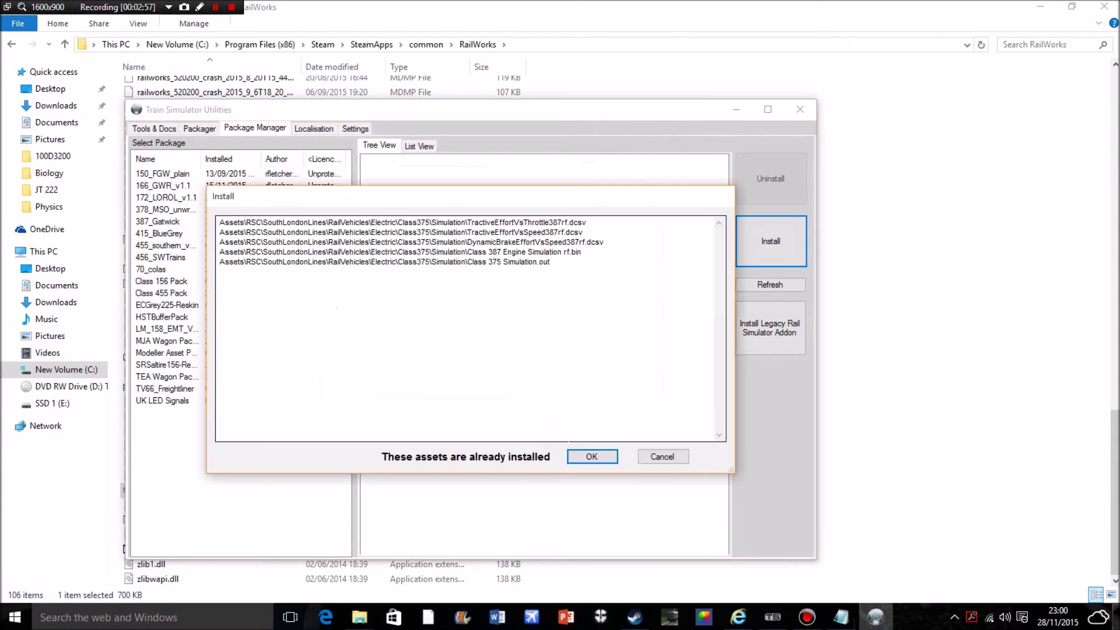
click(573, 454)
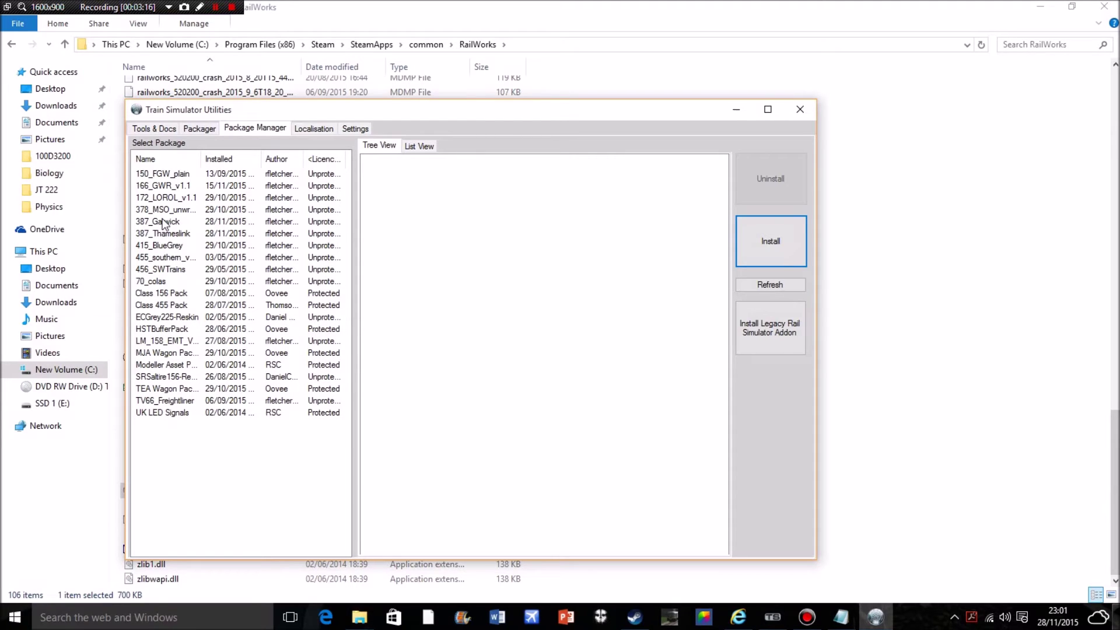
click(736, 110)
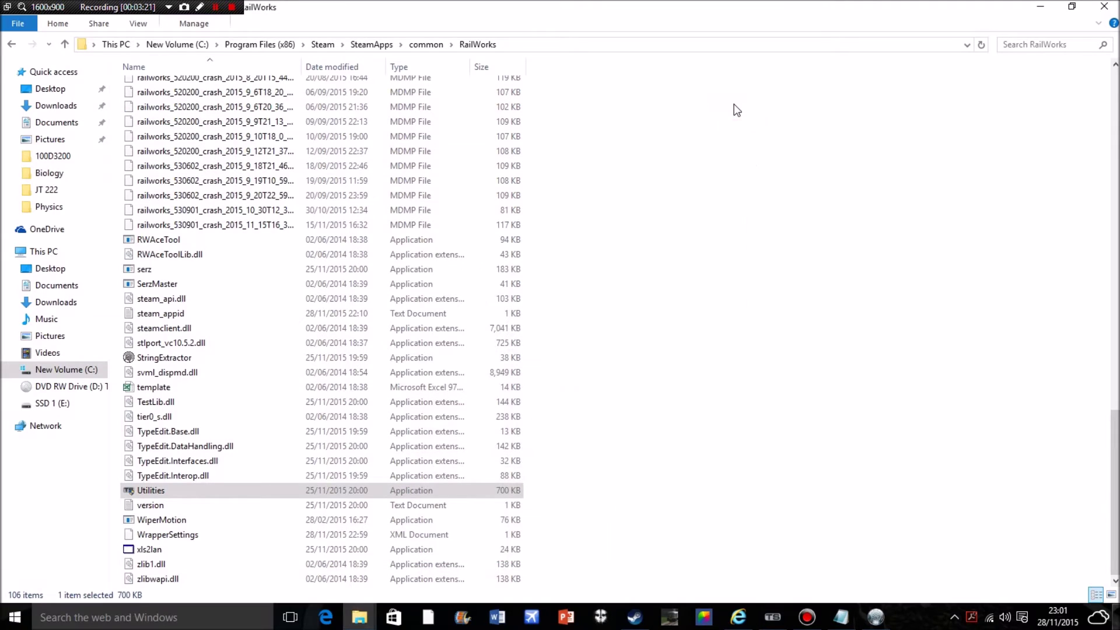
Check step 3 of the readme's installation instructions, highlighting the folder path for the batch file, then minimise the readme.
click(840, 617)
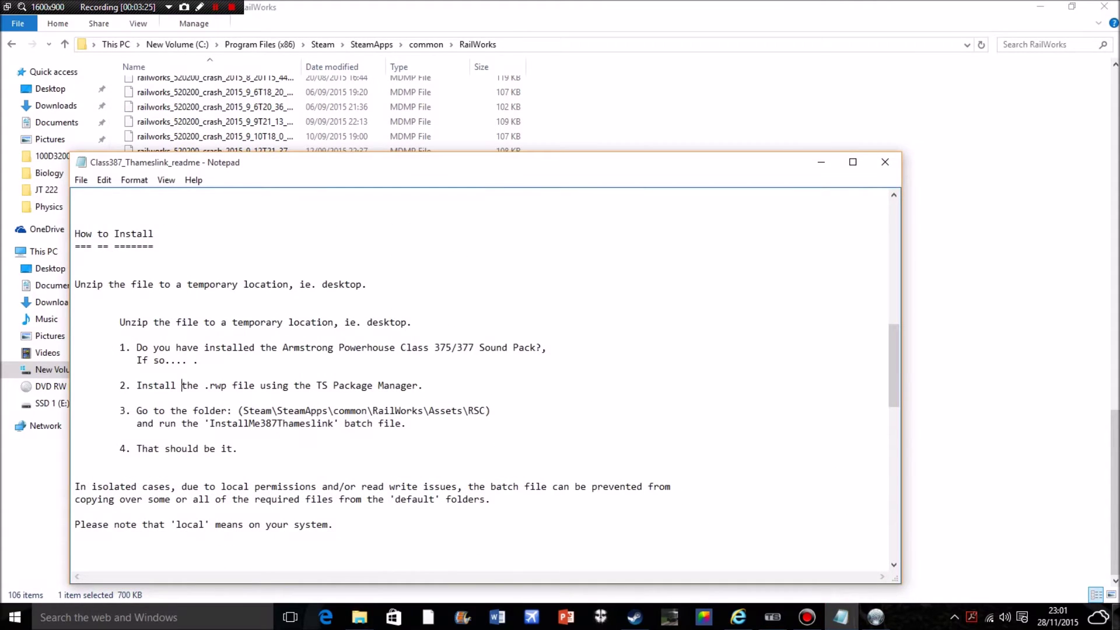
drag(240, 410, 491, 411)
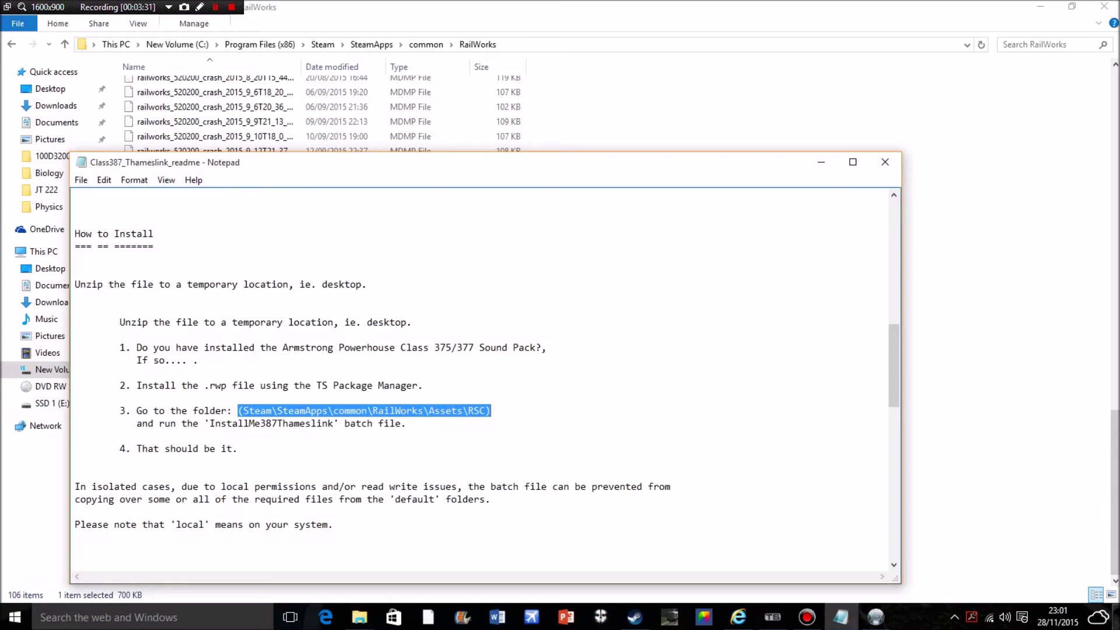
click(816, 163)
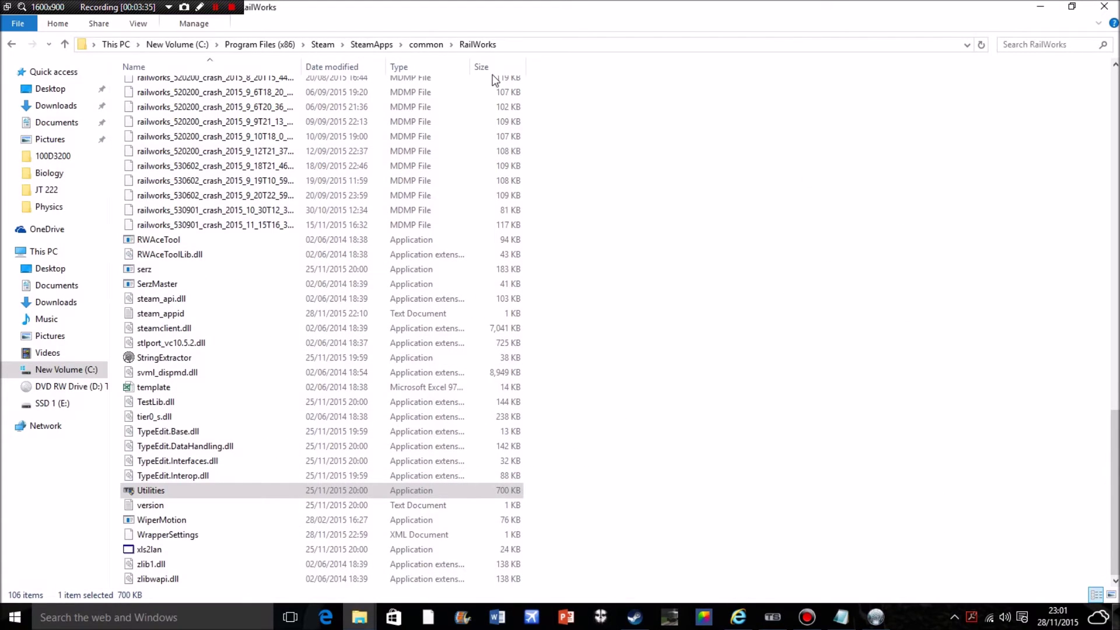
Open the Assets\RSC folder inside RailWorks and run the InstallMe387Thameslink batch file.
scroll(309, 285, up, 20)
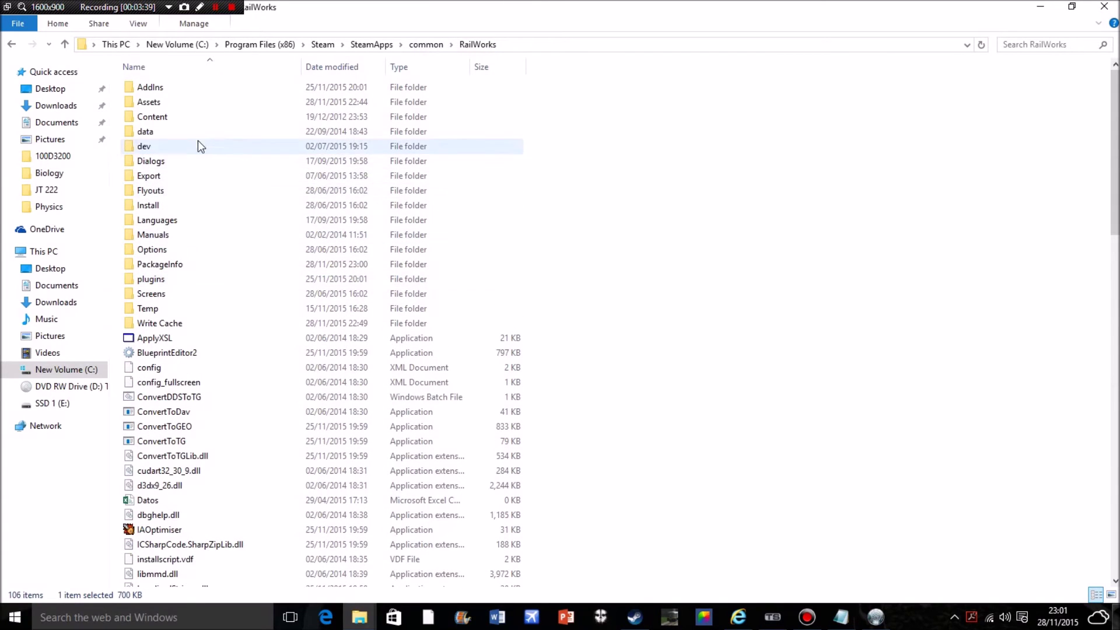
click(206, 108)
double_click(207, 111)
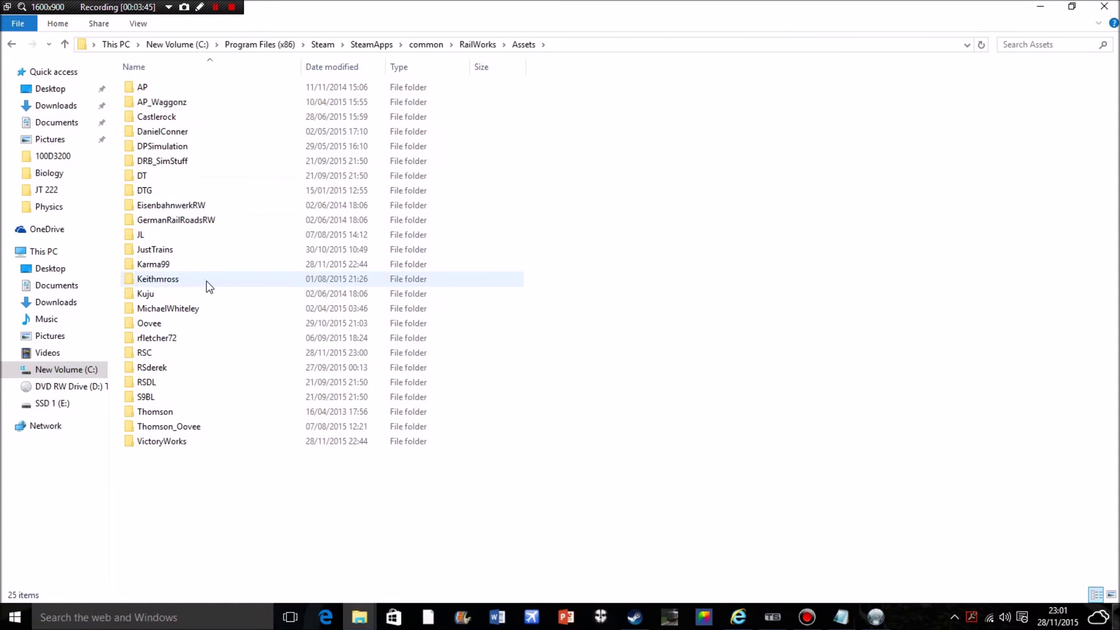
click(185, 352)
double_click(184, 352)
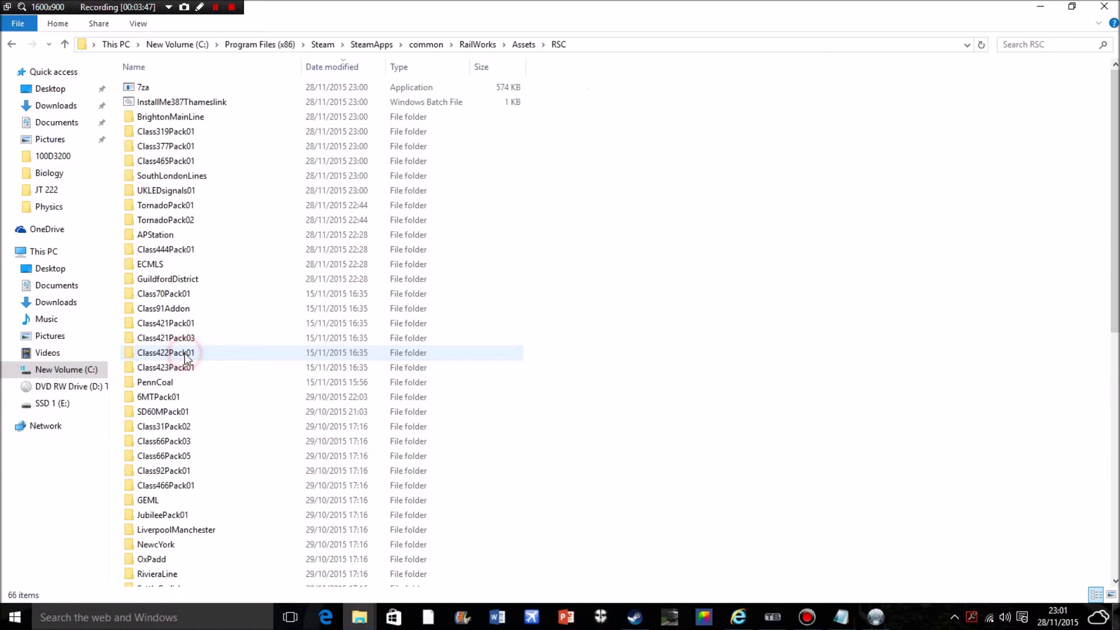
double_click(198, 101)
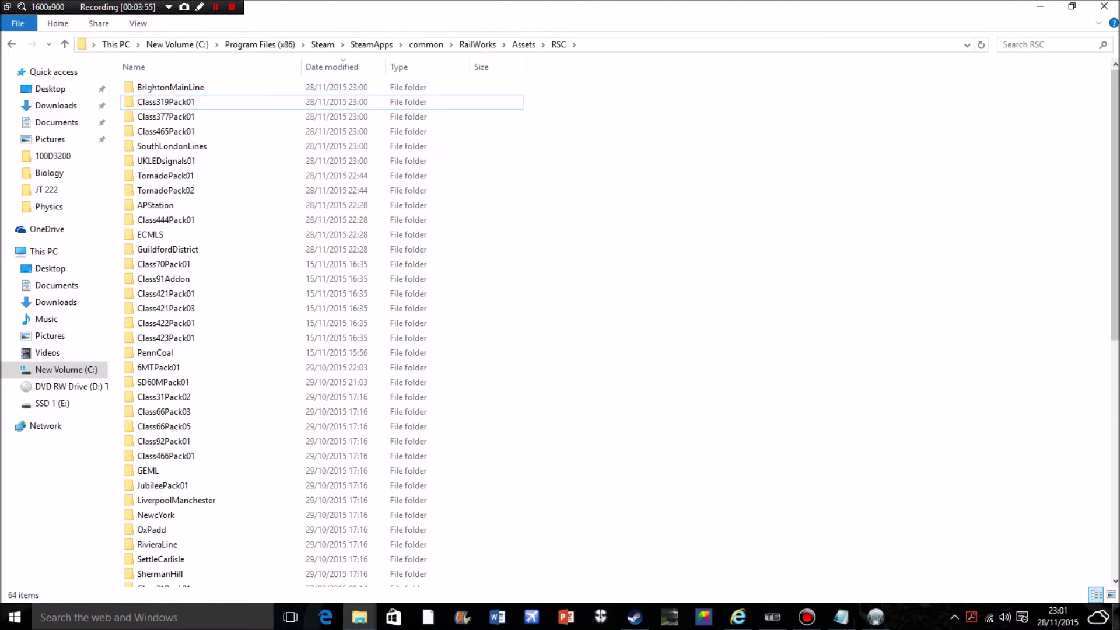
Check step 4 of the readme's installation instructions, then close the readme.
click(841, 618)
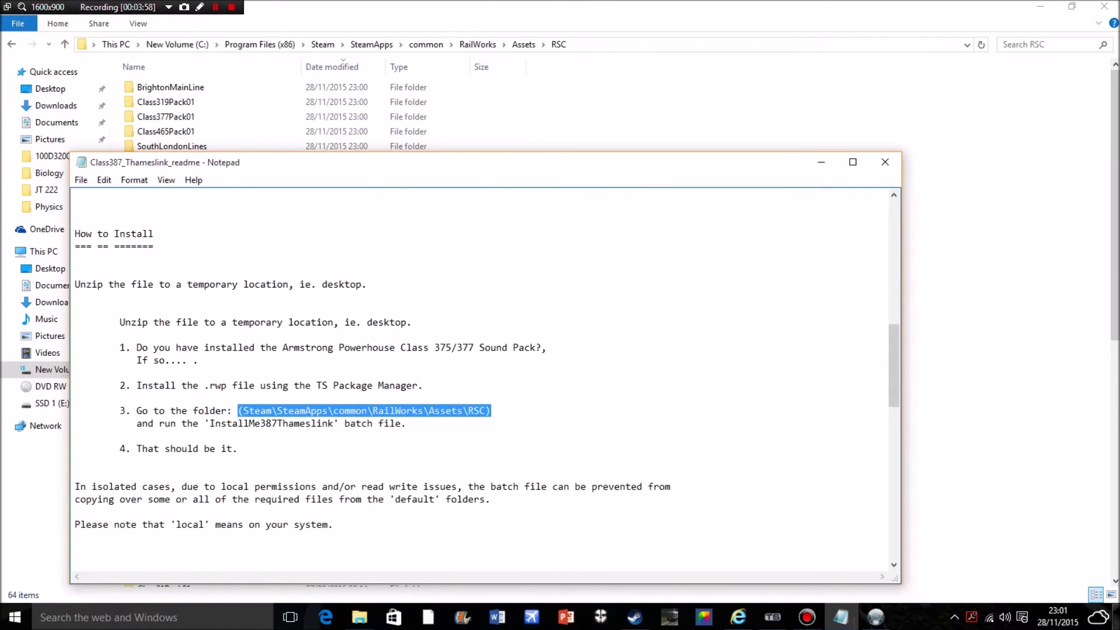
drag(240, 449, 120, 449)
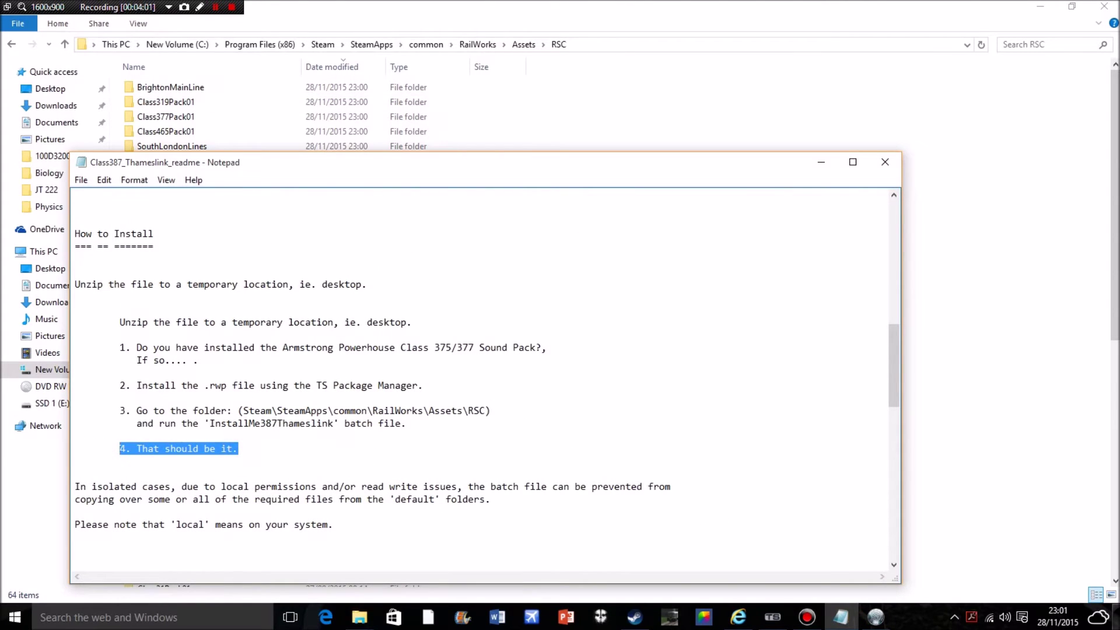
click(885, 162)
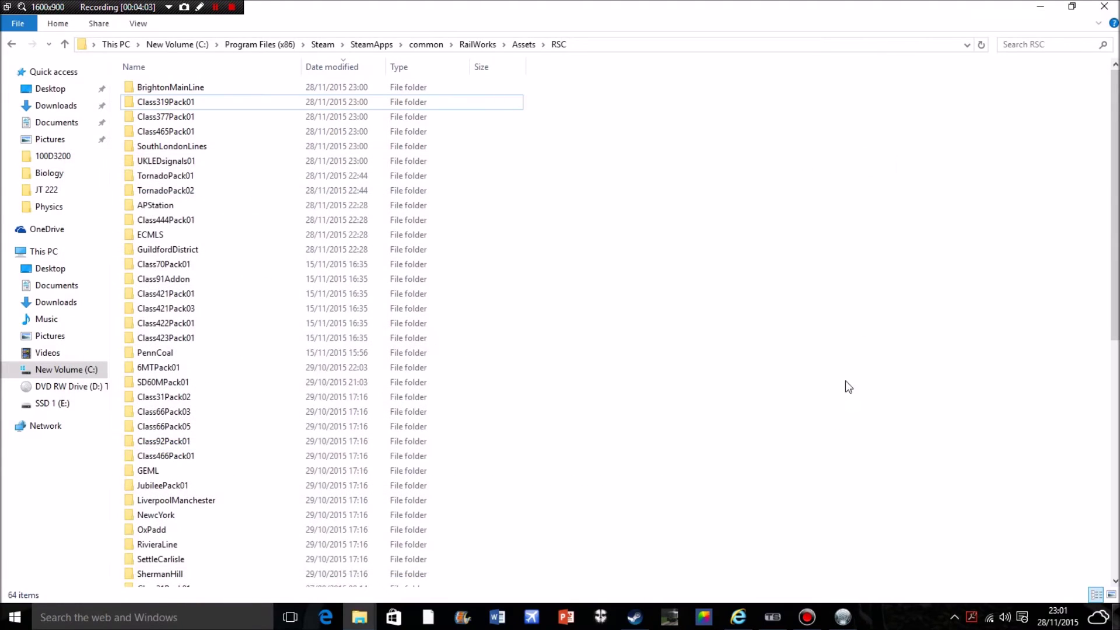
mouse_move(777, 623)
click(774, 617)
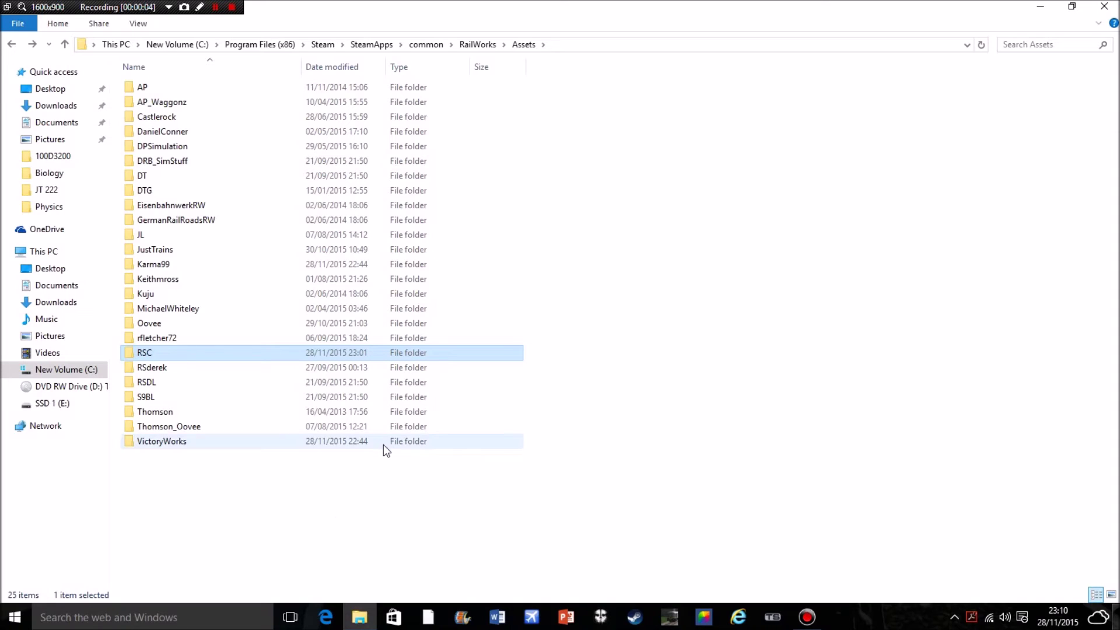
Locate the 377_DMOC.GeoPcDx file in RSC\Class377Pack01\RailVehicles\Electric\Class377\Default.
click(249, 353)
double_click(250, 352)
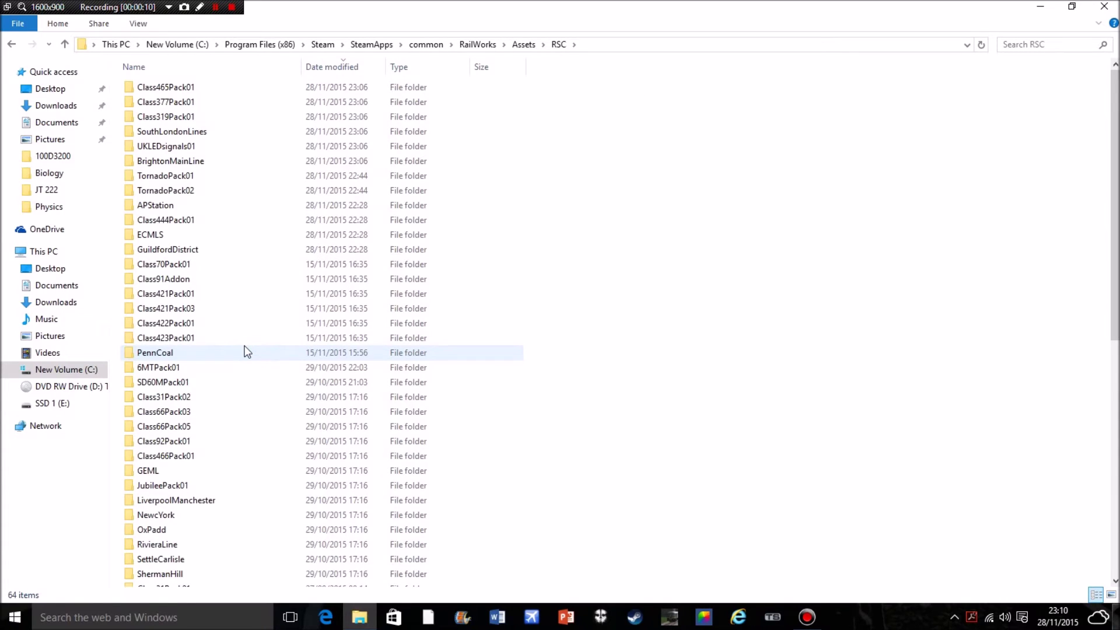
click(198, 107)
double_click(199, 106)
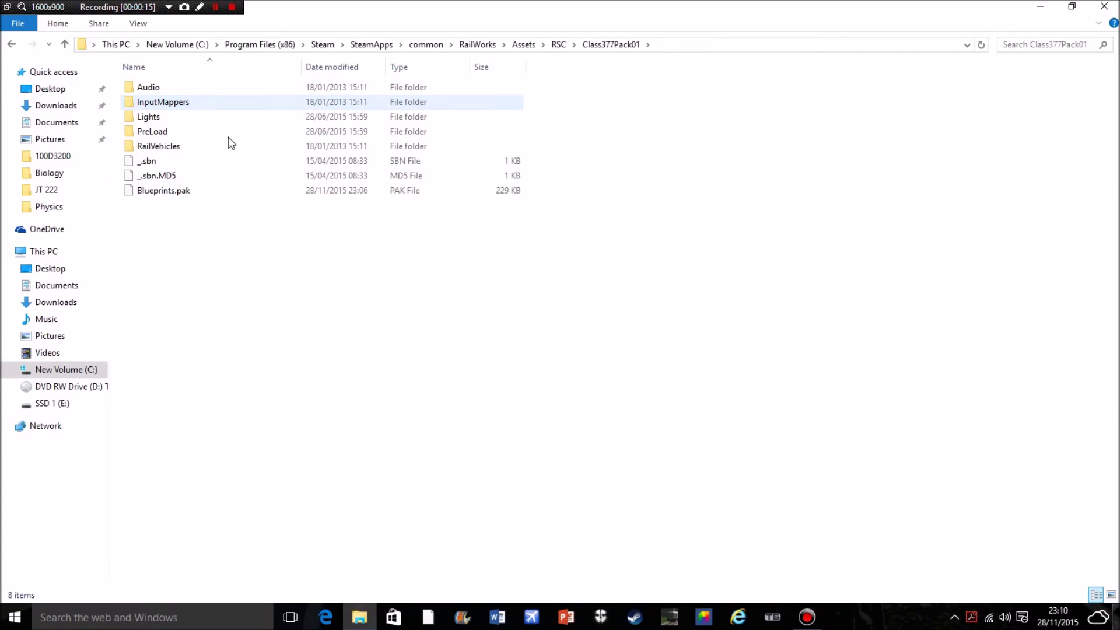
double_click(222, 145)
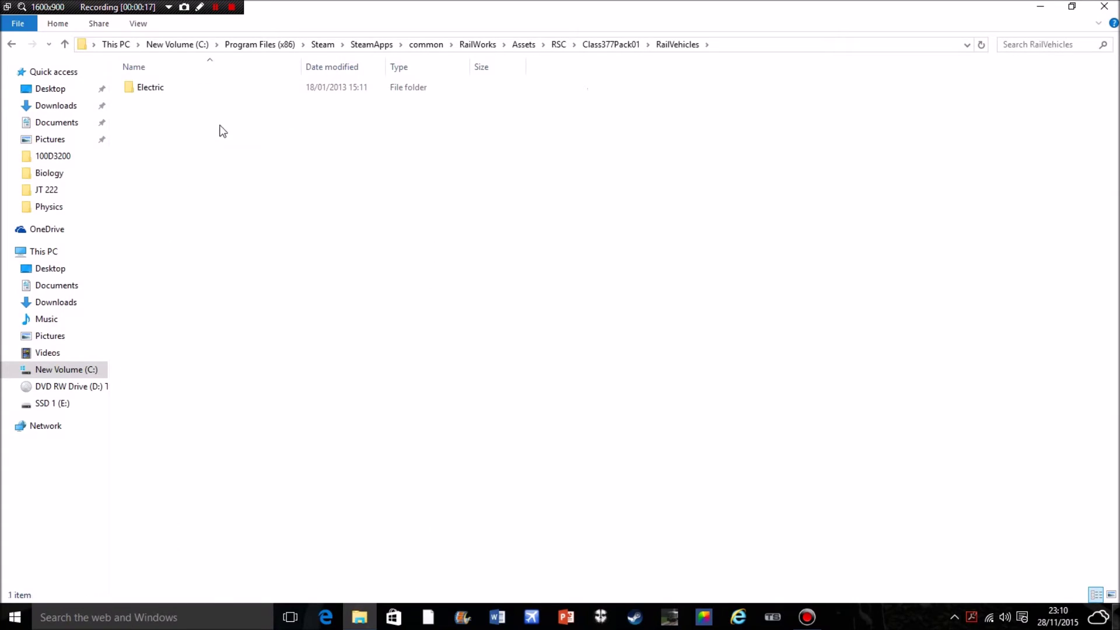
double_click(255, 93)
double_click(256, 94)
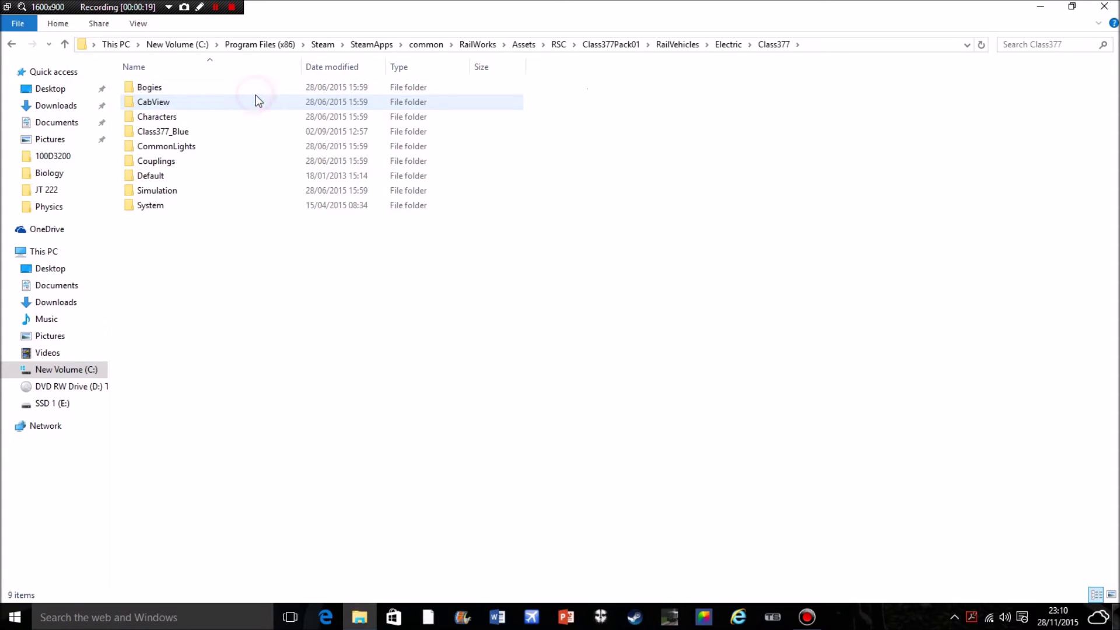
double_click(220, 175)
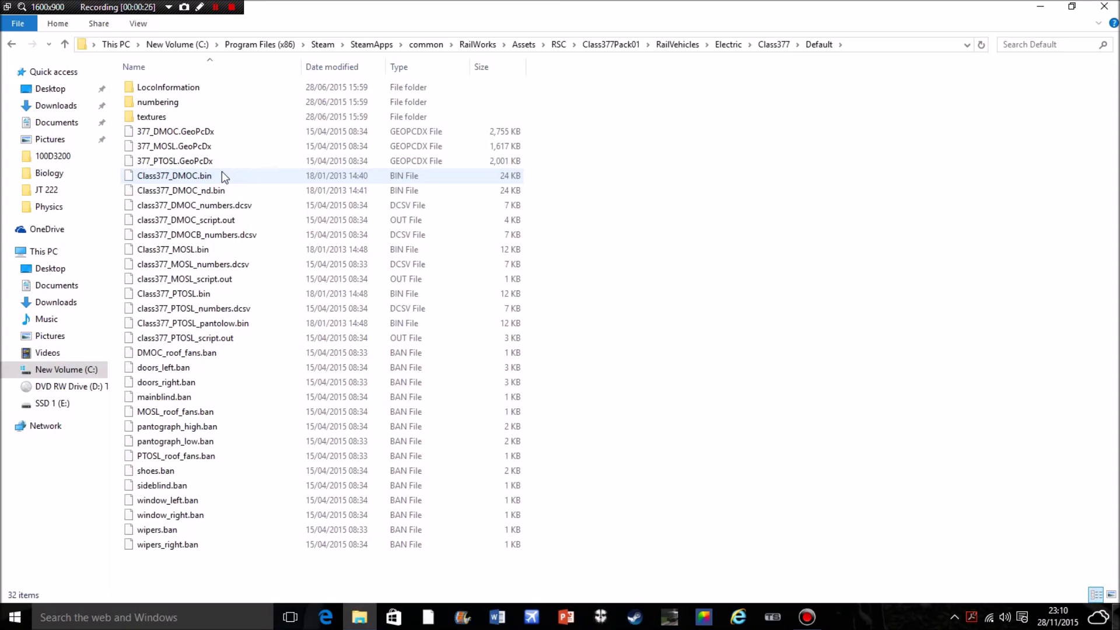
click(116, 130)
click(163, 138)
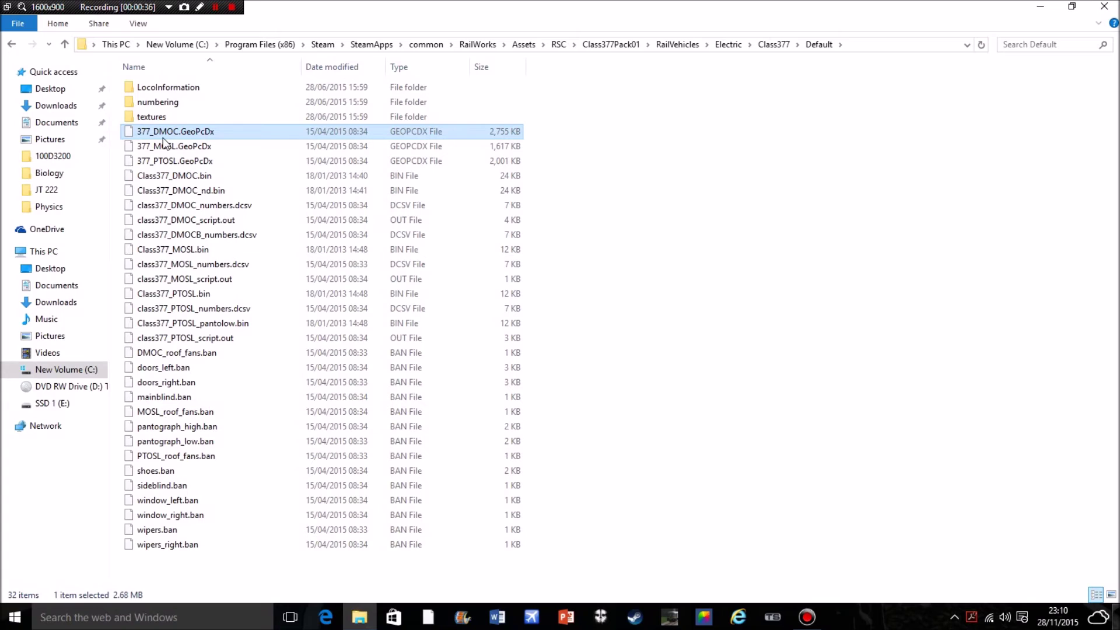
Go back from the Class377 Default folder to the RSC folder.
click(12, 46)
click(12, 46)
click(11, 46)
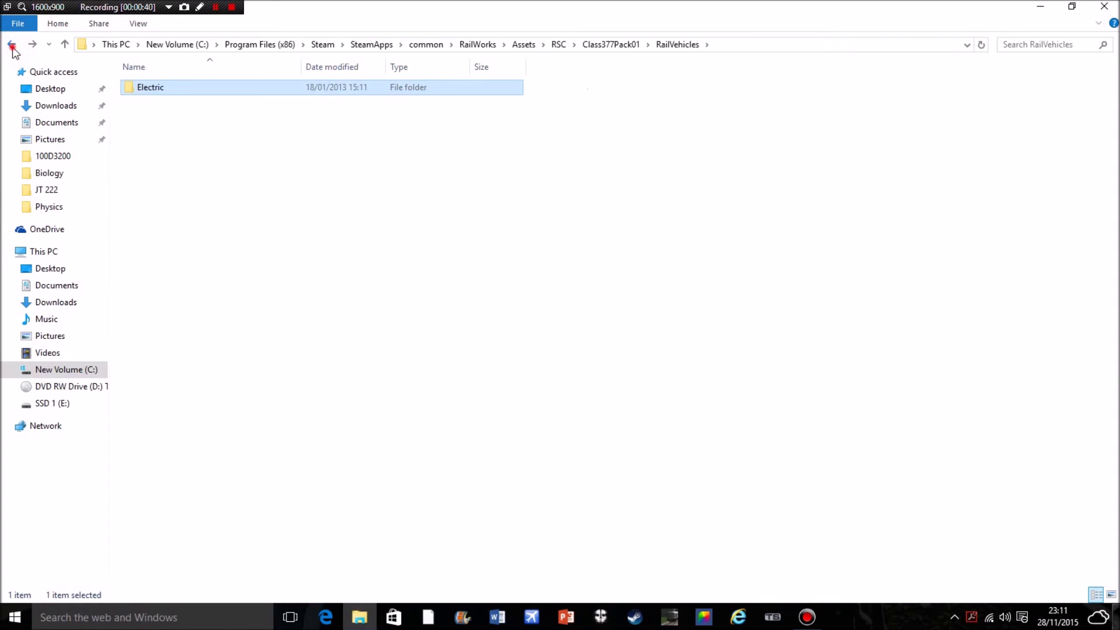
click(11, 46)
click(11, 46)
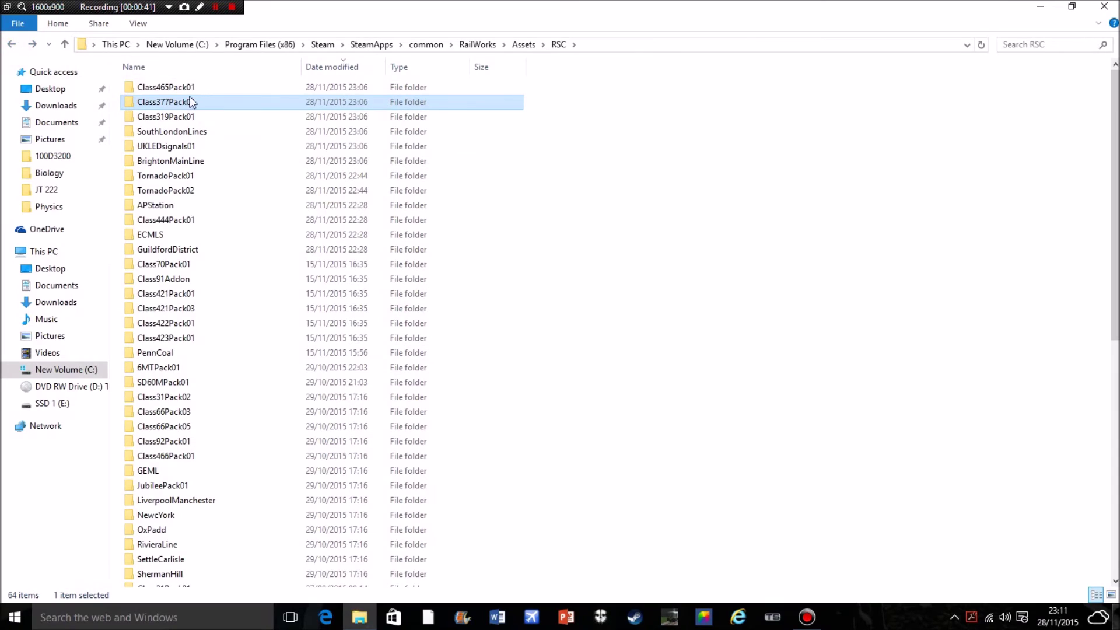
Look into the Class375 folder under SouthLondonLines\RailVehicles\Electric, then go back out of it.
double_click(193, 131)
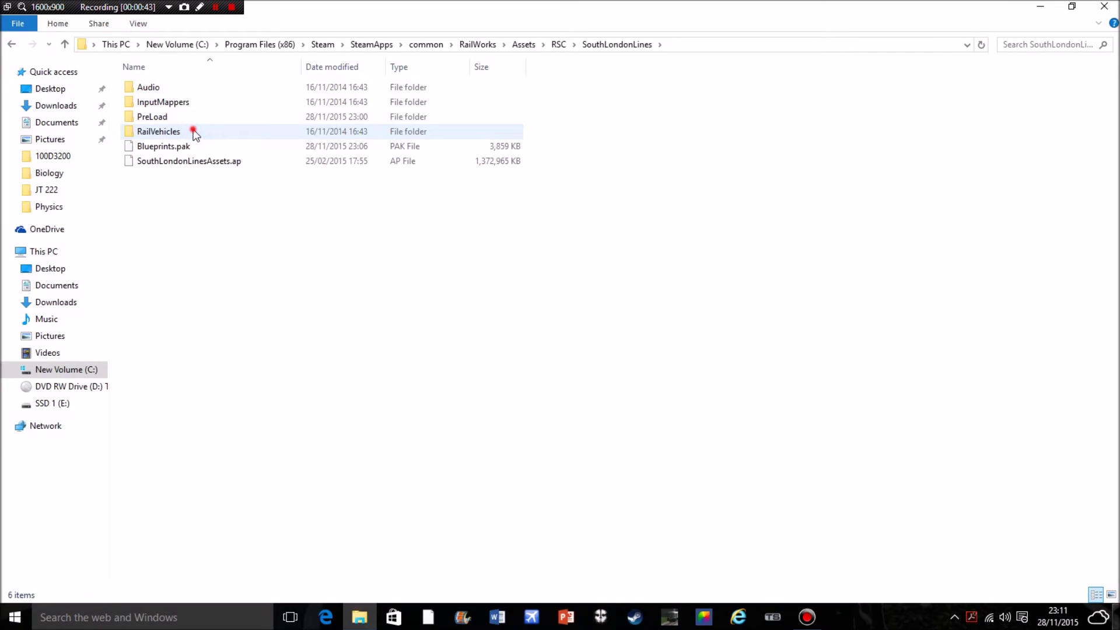
double_click(193, 131)
double_click(191, 103)
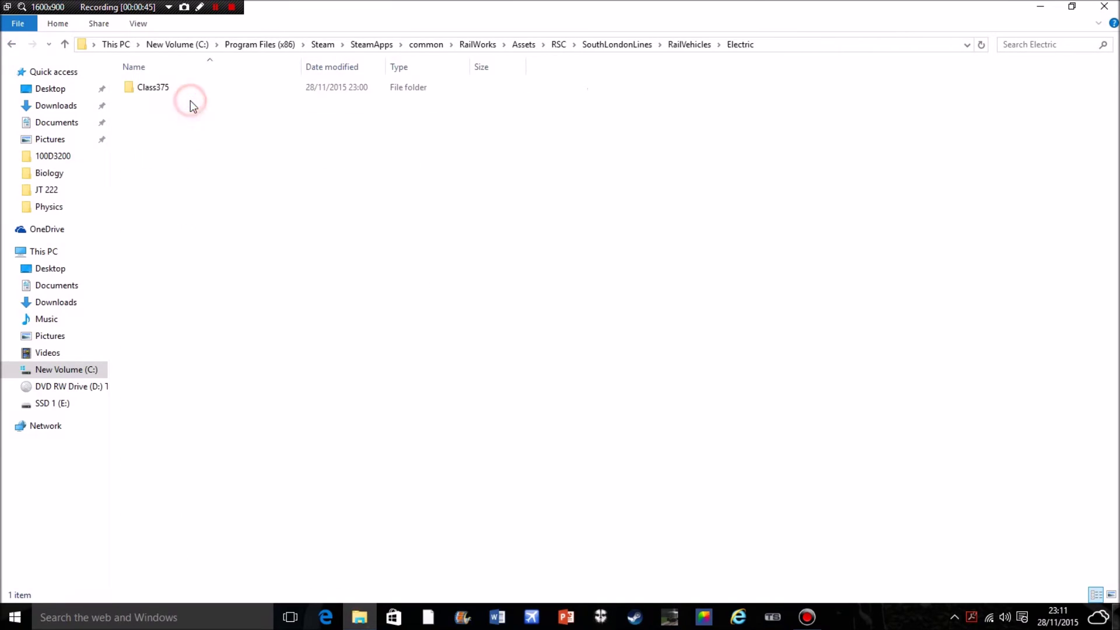
double_click(195, 89)
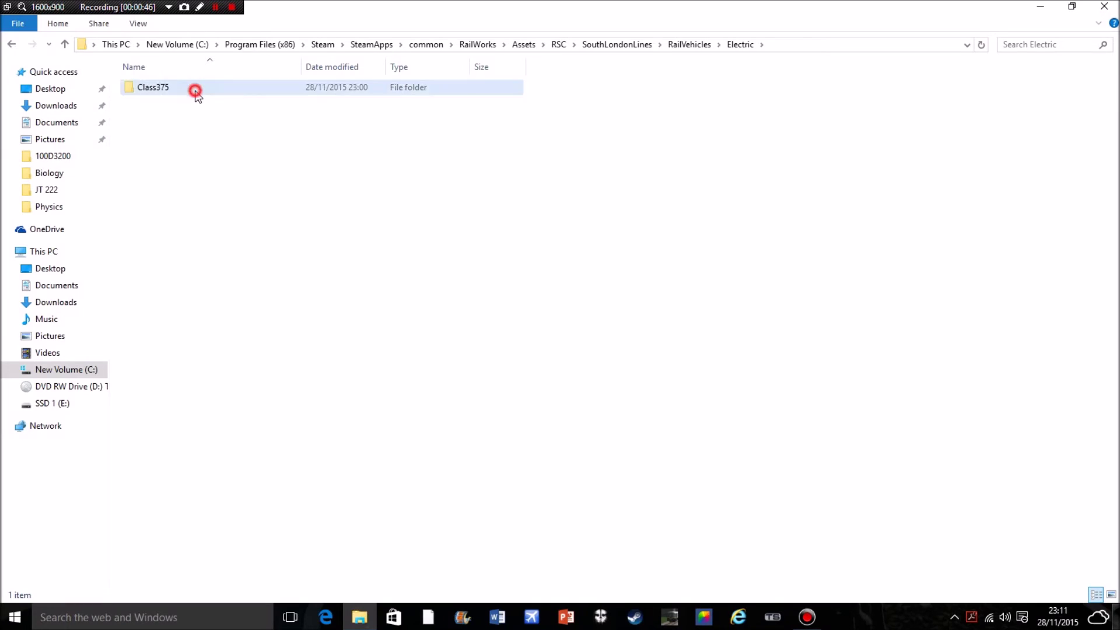
click(13, 44)
click(12, 44)
click(13, 44)
click(13, 44)
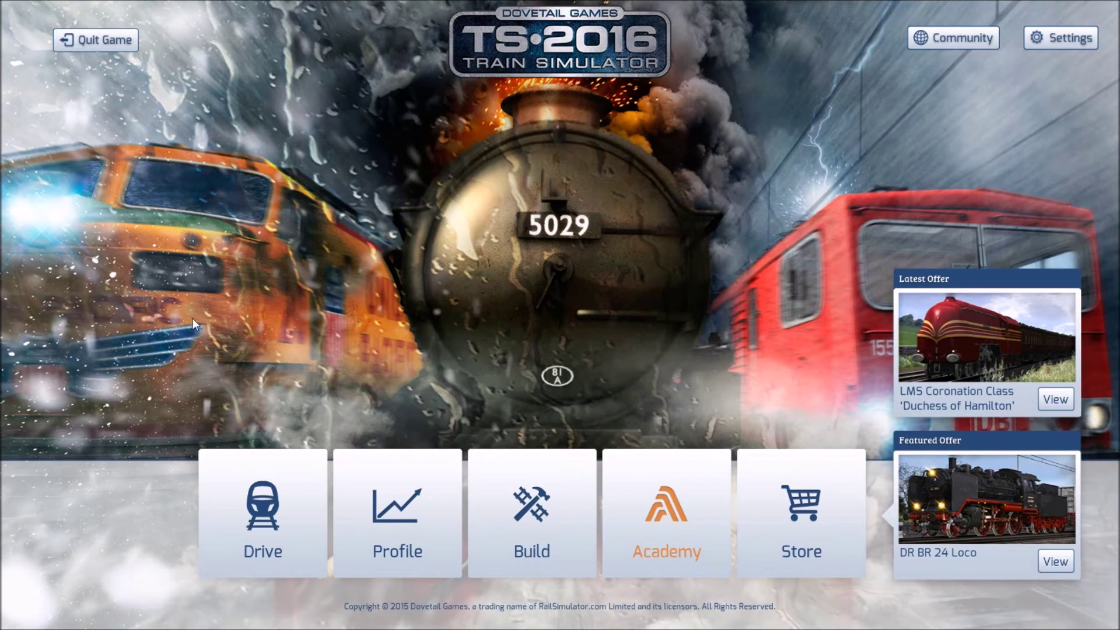
Open Quick Drive and choose the Class 387/1 on page 15 of the locomotive list.
click(250, 468)
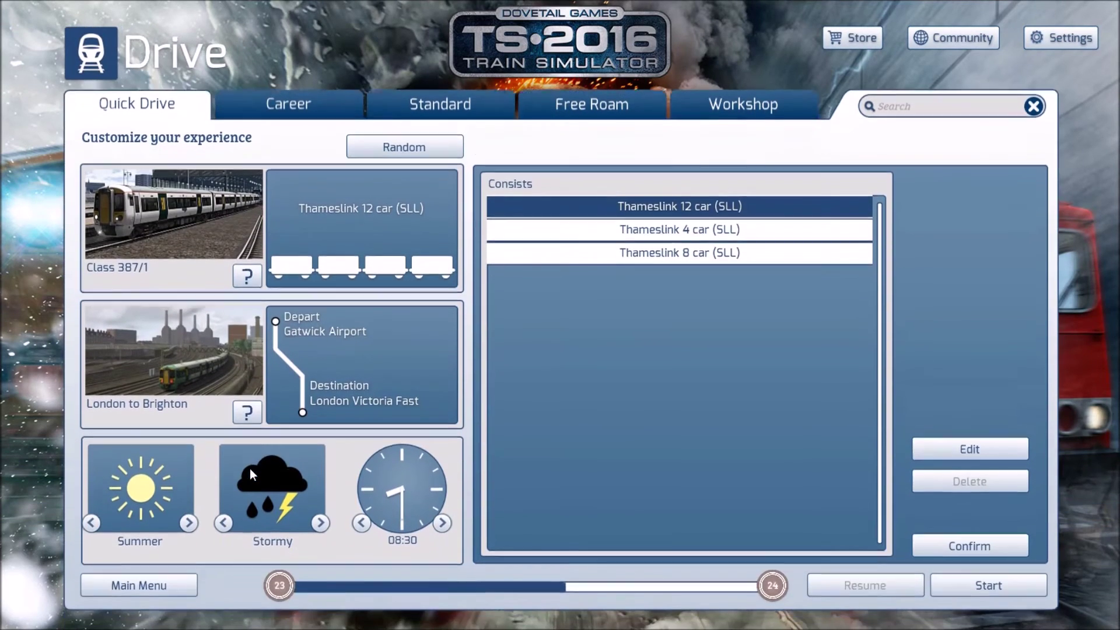
click(208, 254)
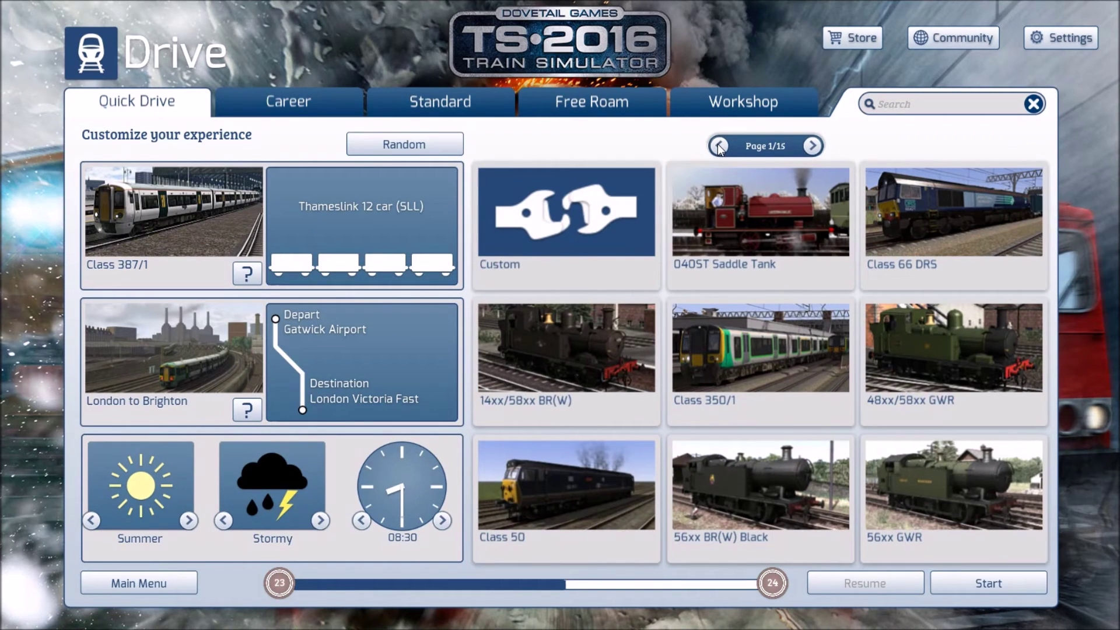
click(813, 146)
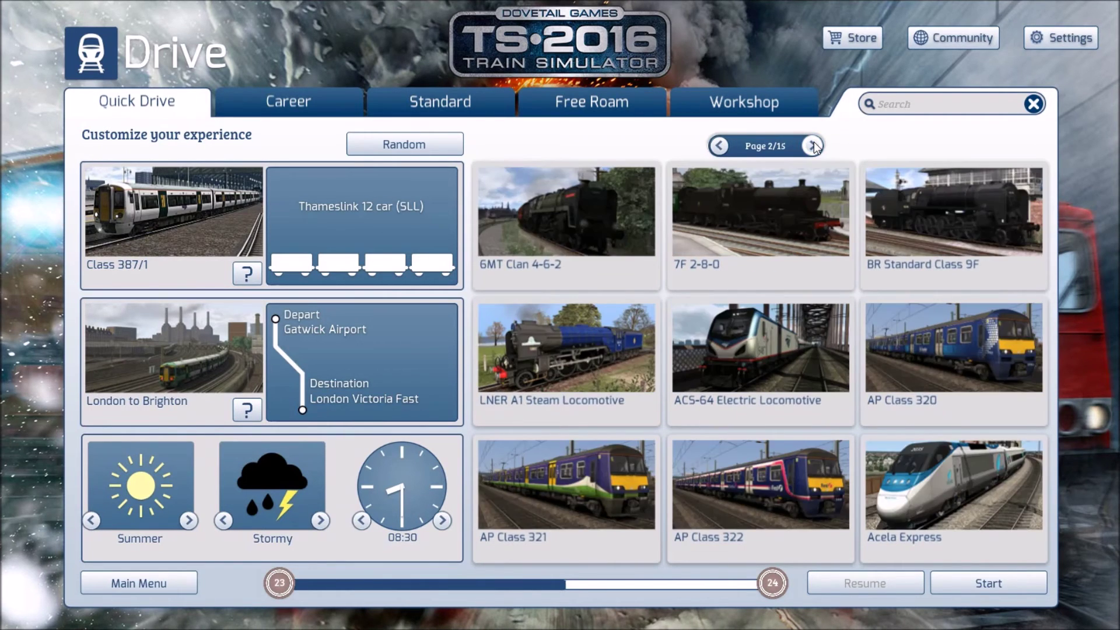
click(814, 145)
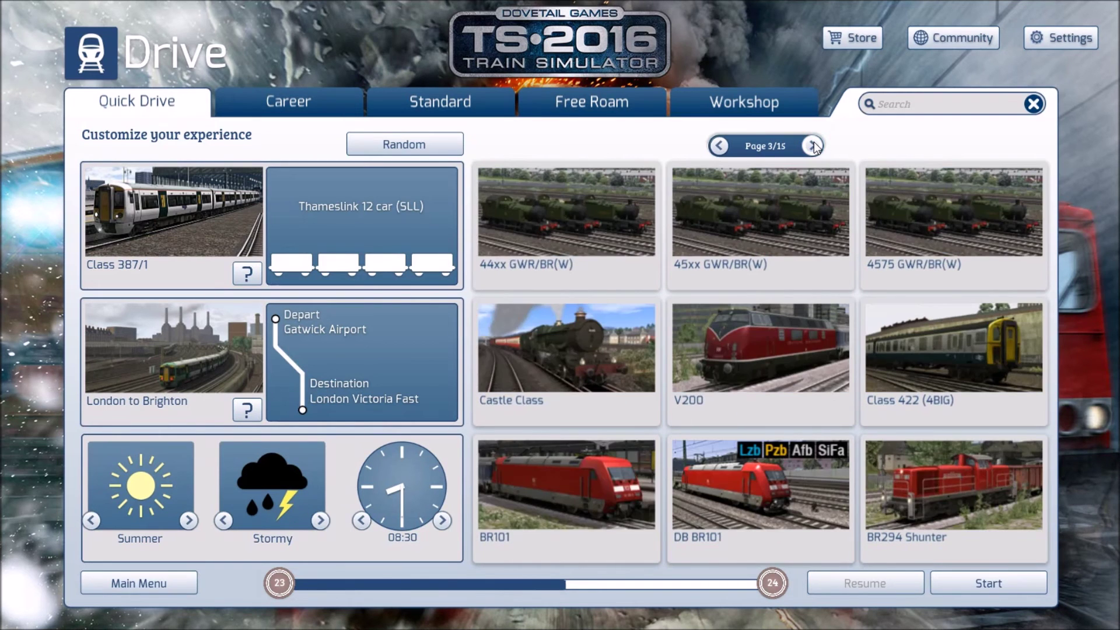
click(814, 146)
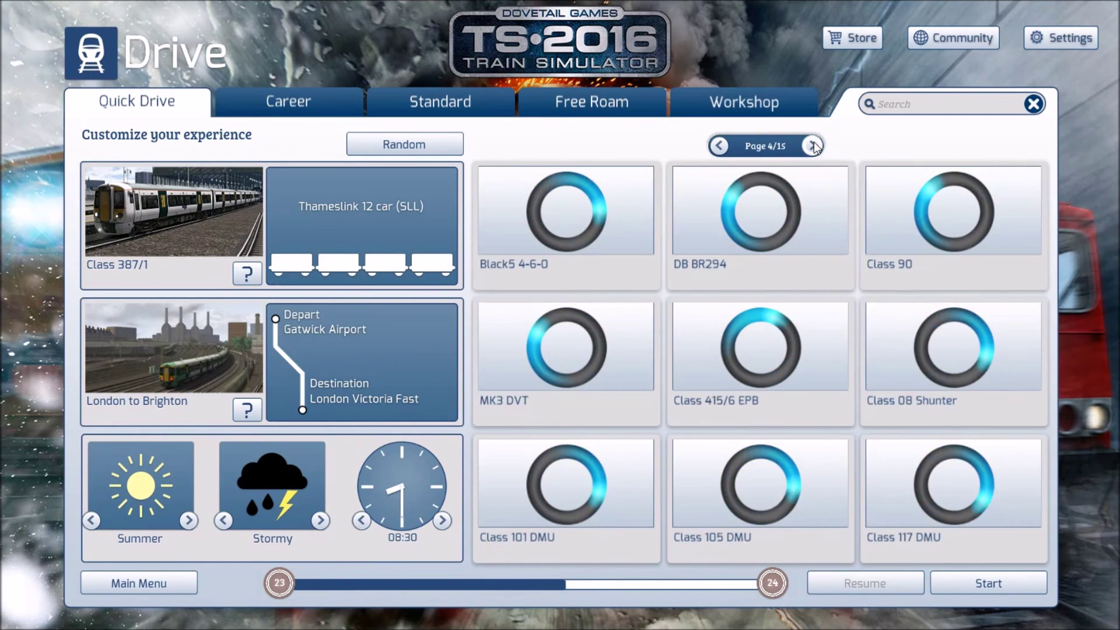
click(813, 146)
click(814, 146)
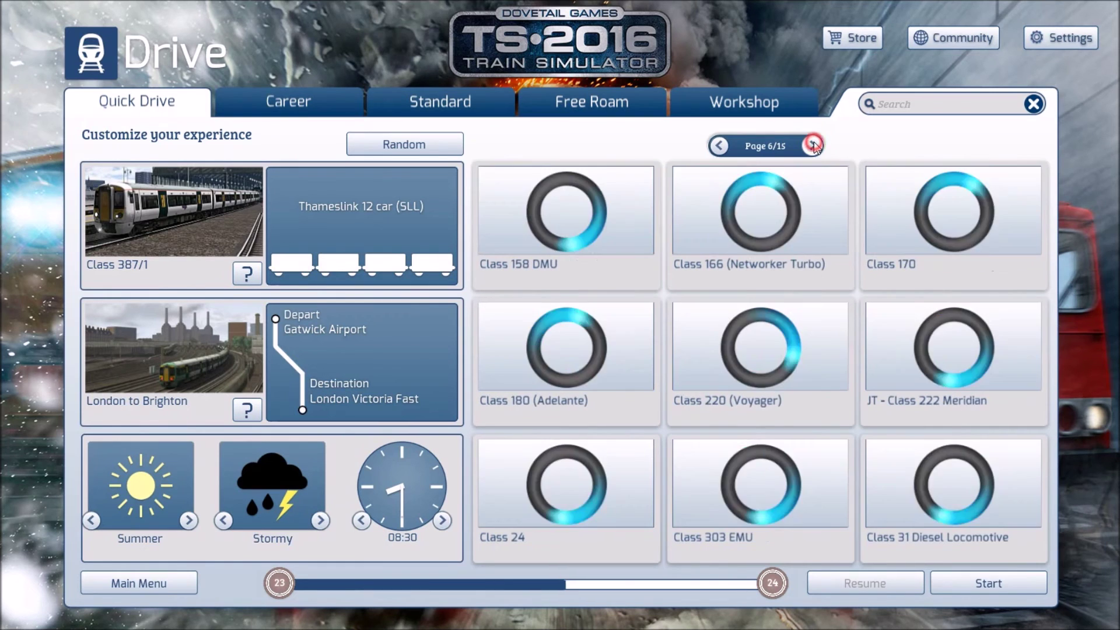
click(813, 146)
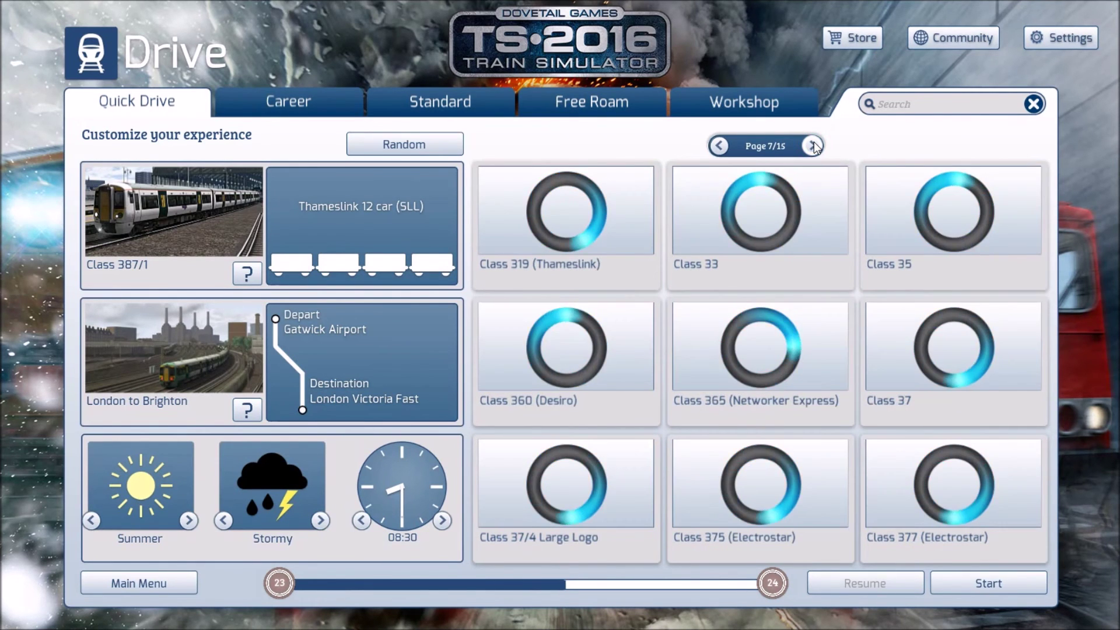
click(813, 146)
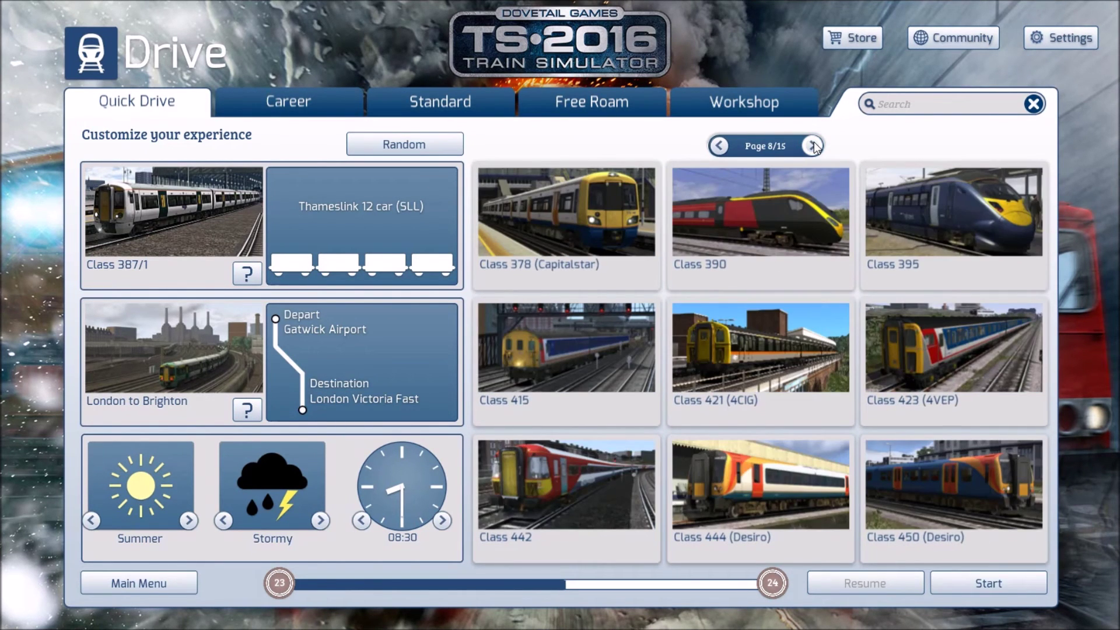
click(814, 146)
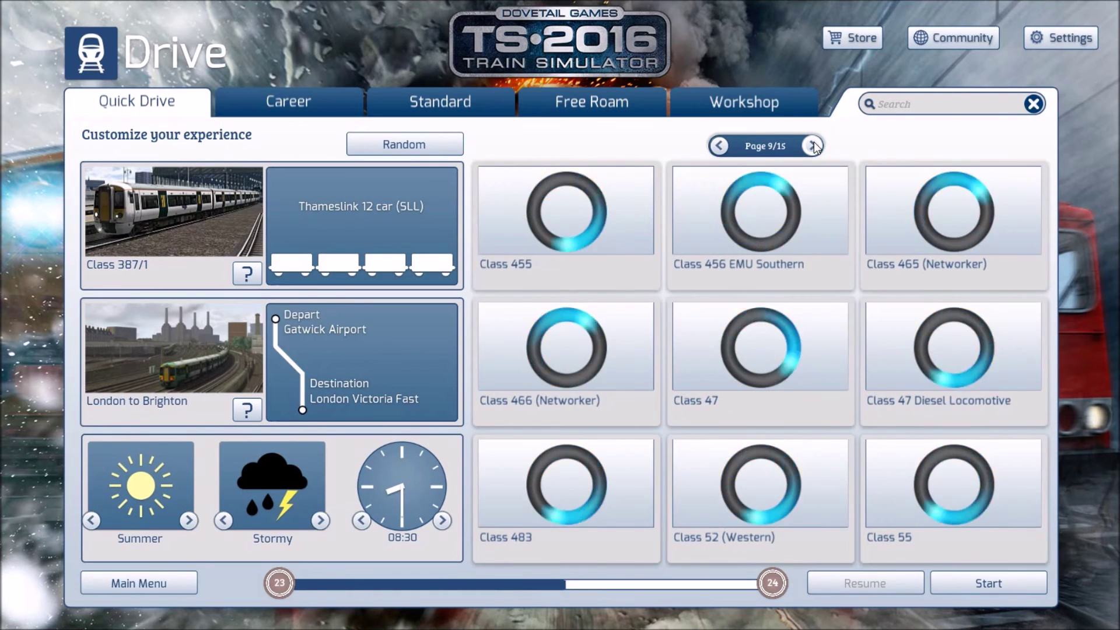
click(813, 146)
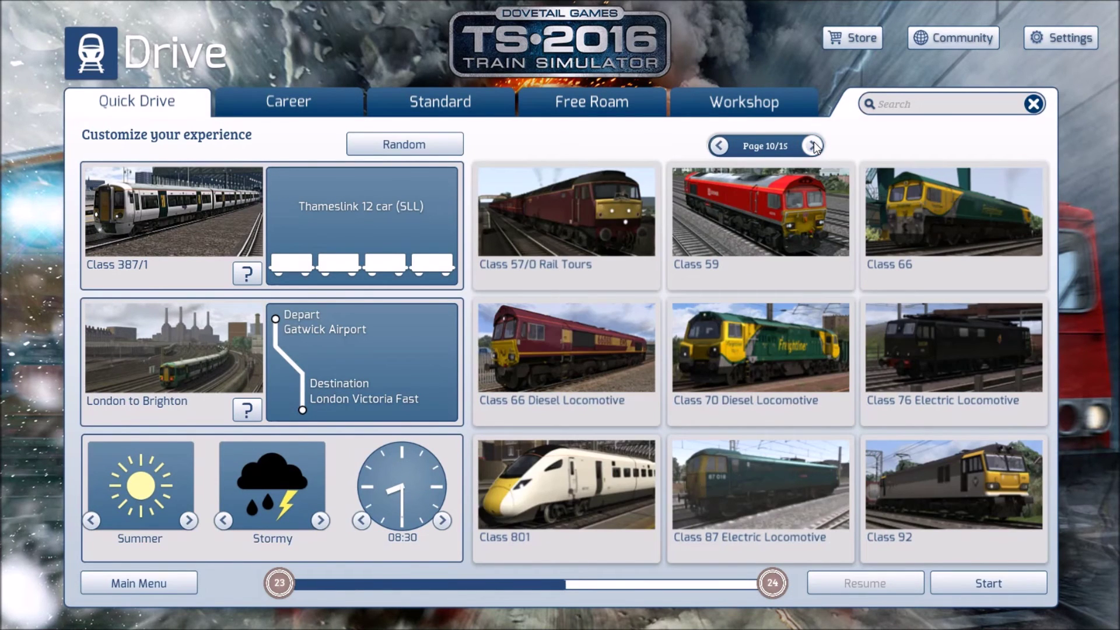
click(813, 144)
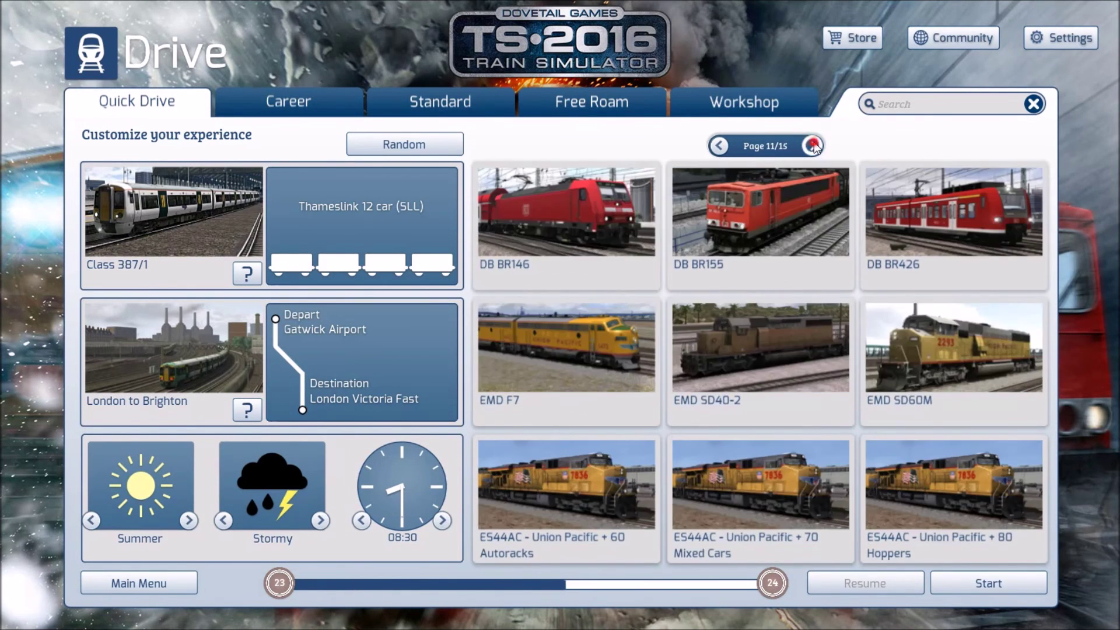
click(813, 145)
click(813, 146)
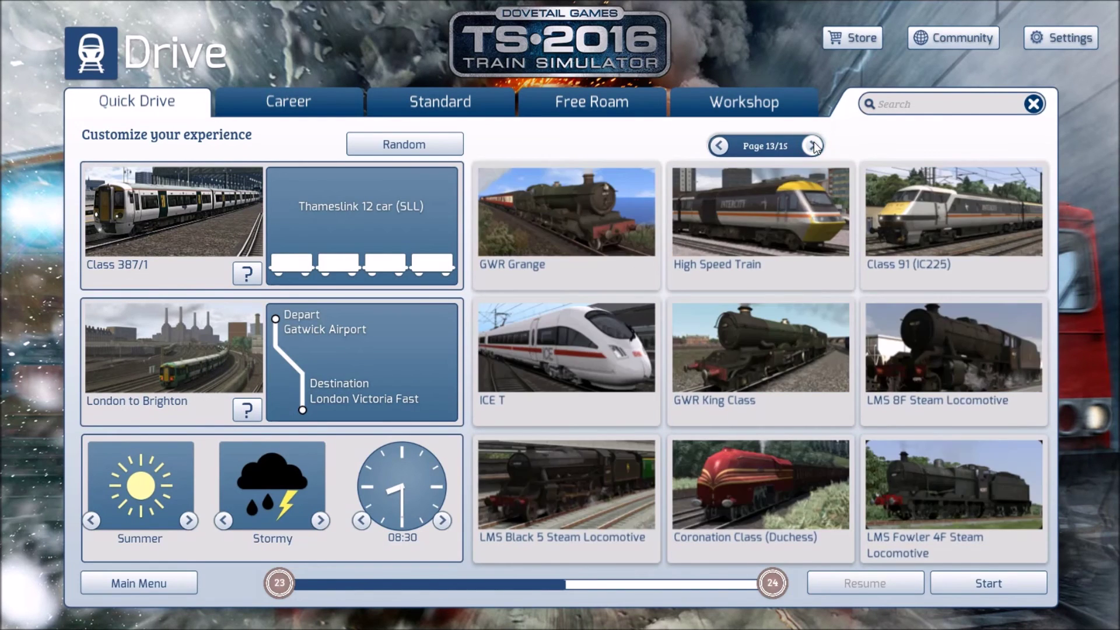
click(813, 146)
click(813, 146)
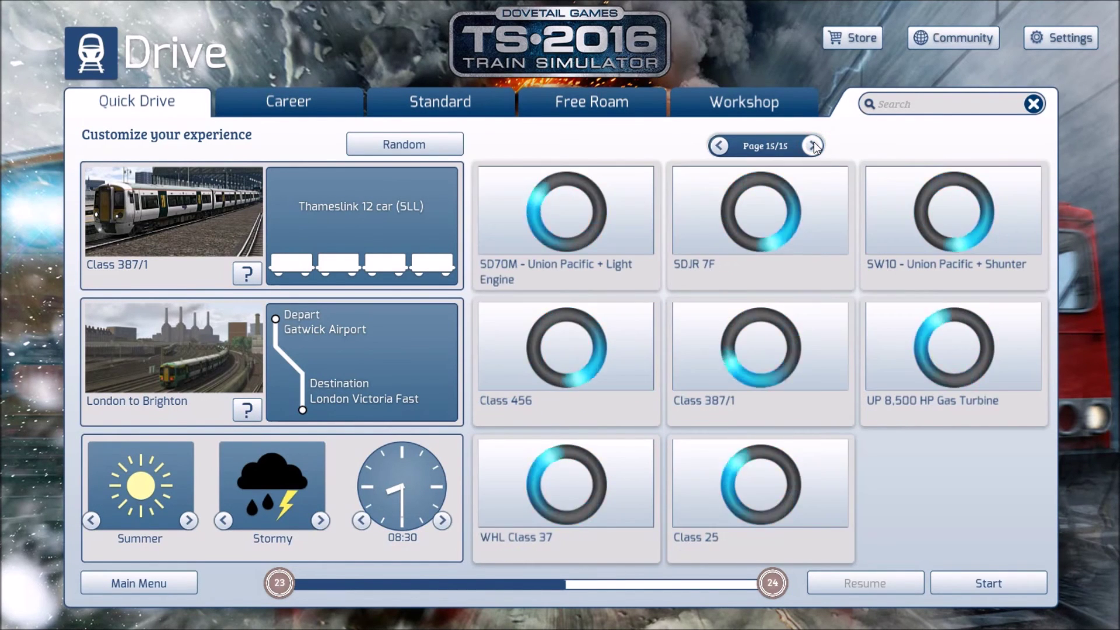
click(776, 345)
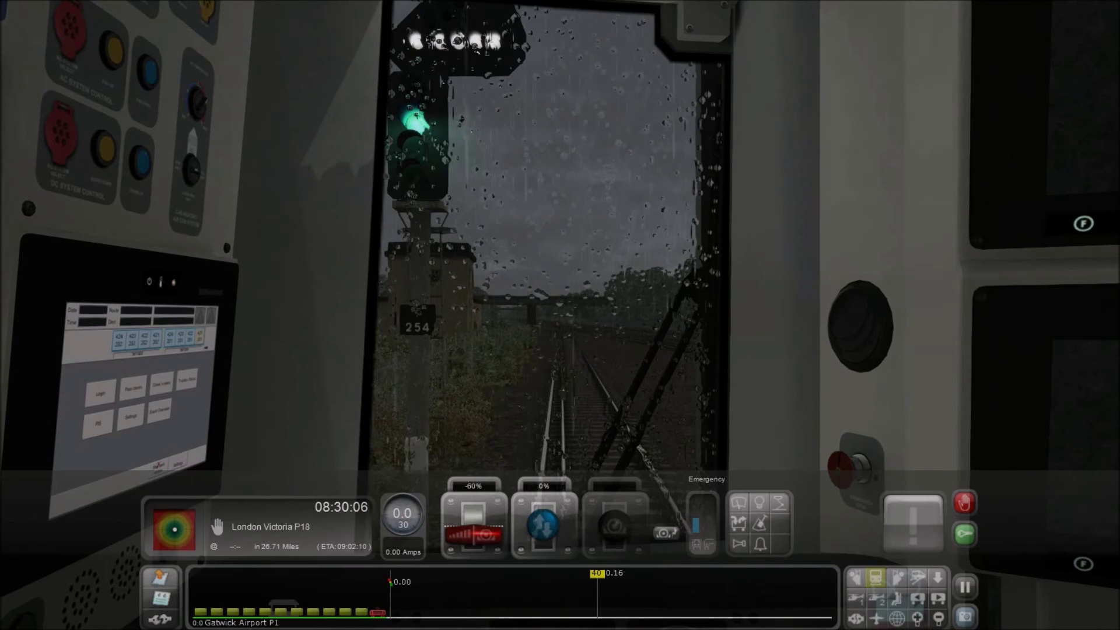
Prepare the train for departure with the wipers on, the reverser at 100% and the combined power and brake handle at -34%.
key(v)
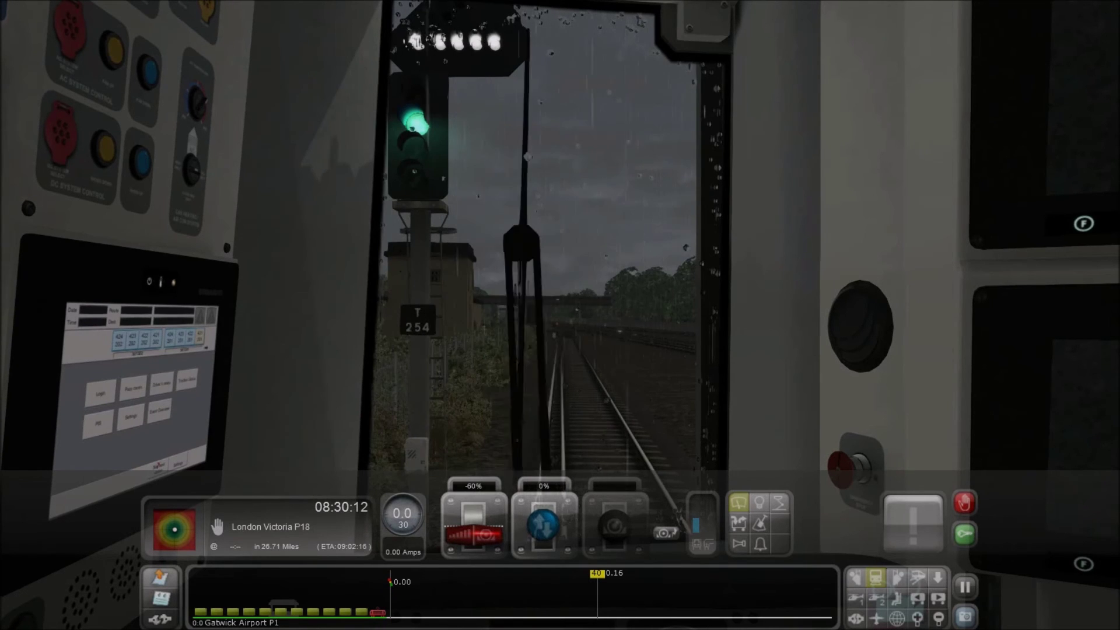
key(w)
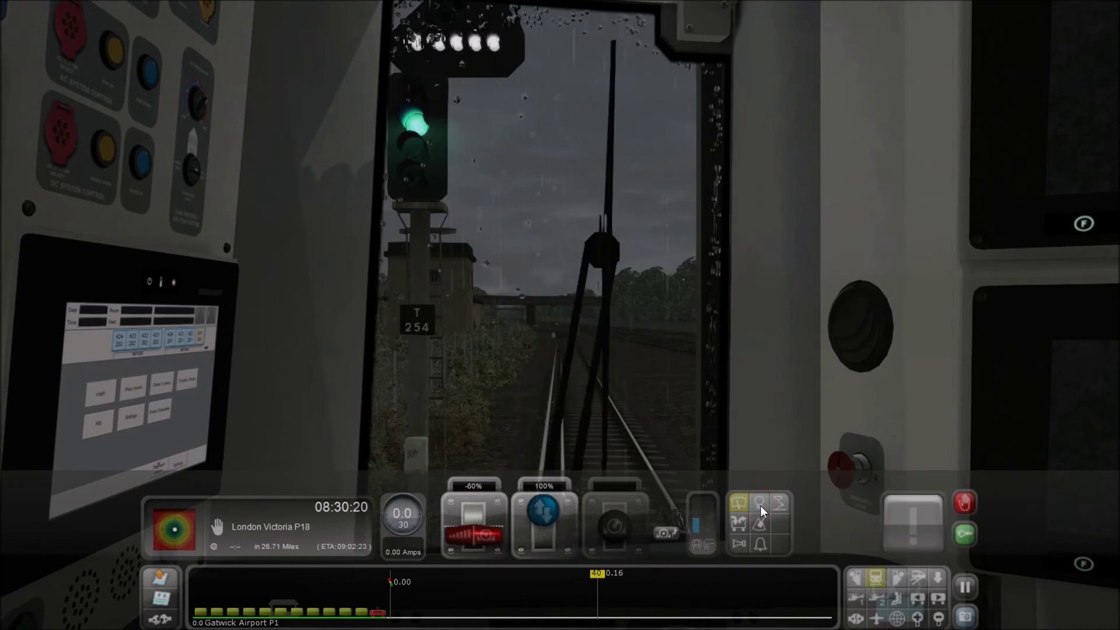
key(a)
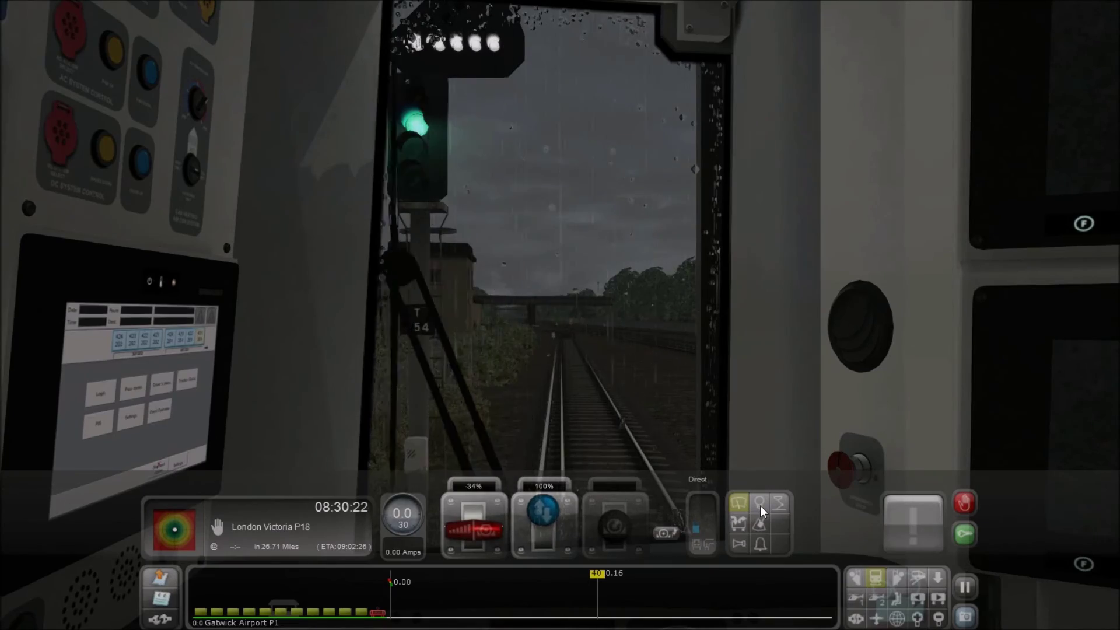
Inspect the train's Thameslink livery from the platform with the free camera, along the coach sides and at the front end.
key(8)
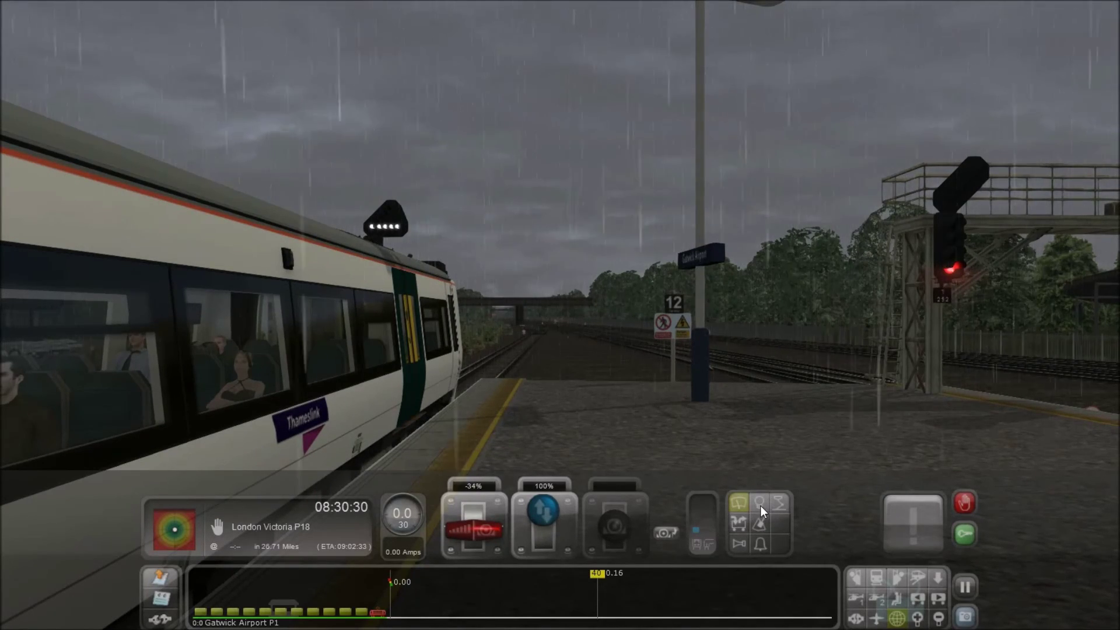
key(Down)
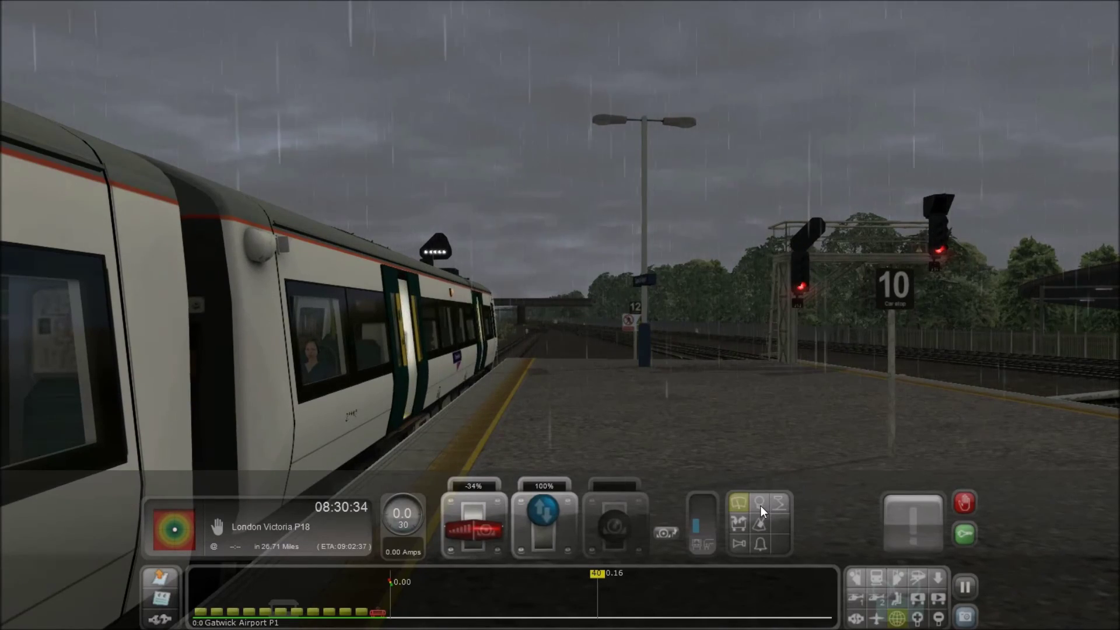
key(Up)
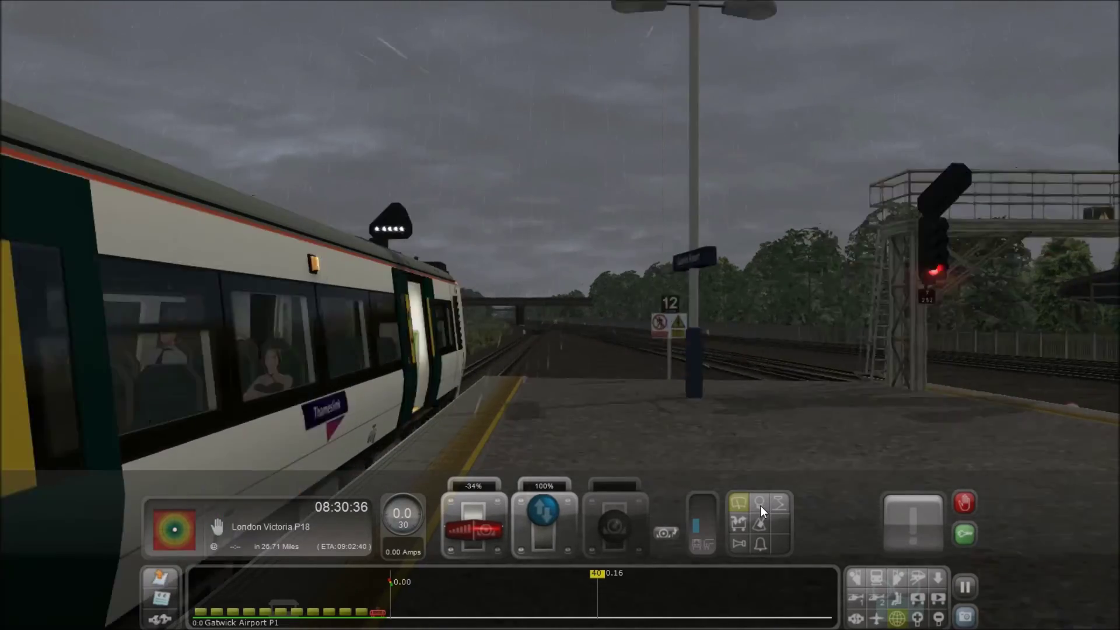
key(4)
key(Down)
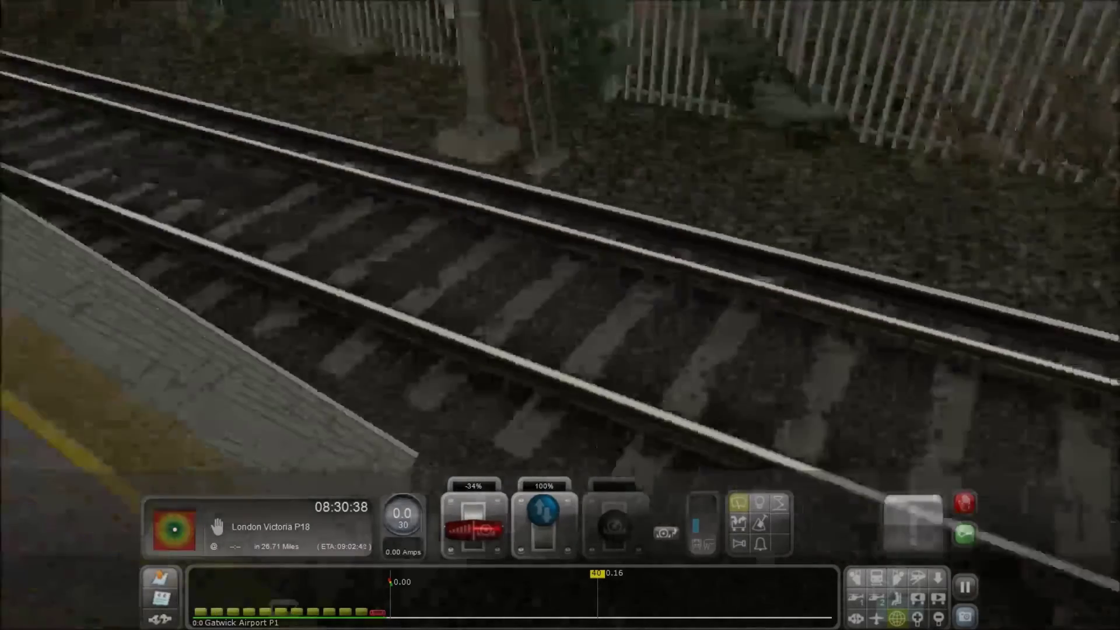
key(Up)
key(Left)
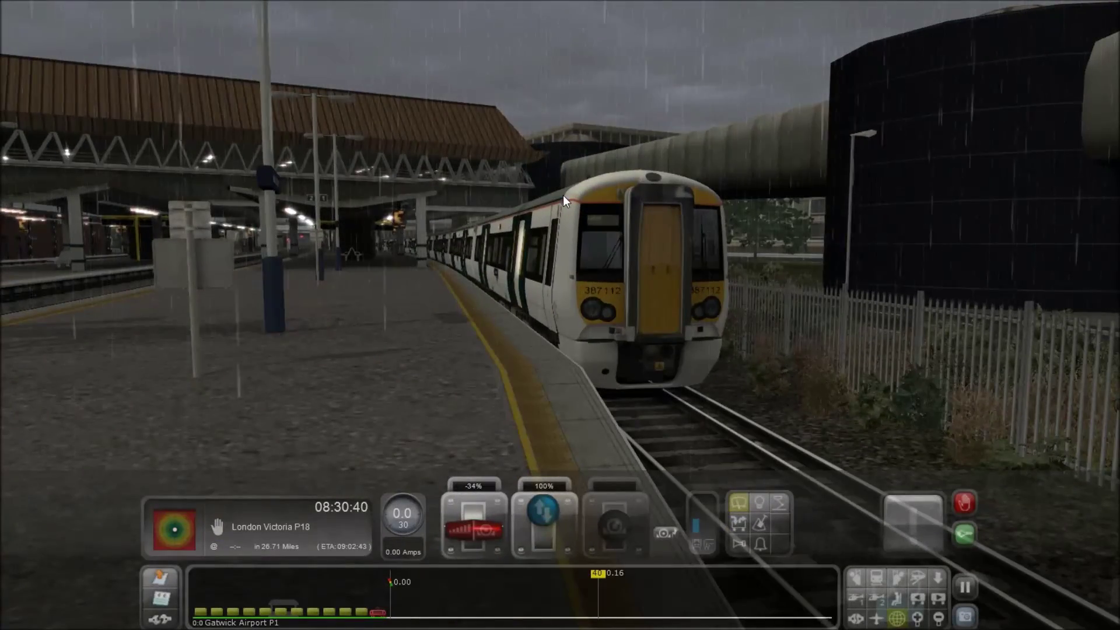
Switch on the headlights and drive off at 100% power, bringing the combined handle back to -34% to hold the speed.
key(h)
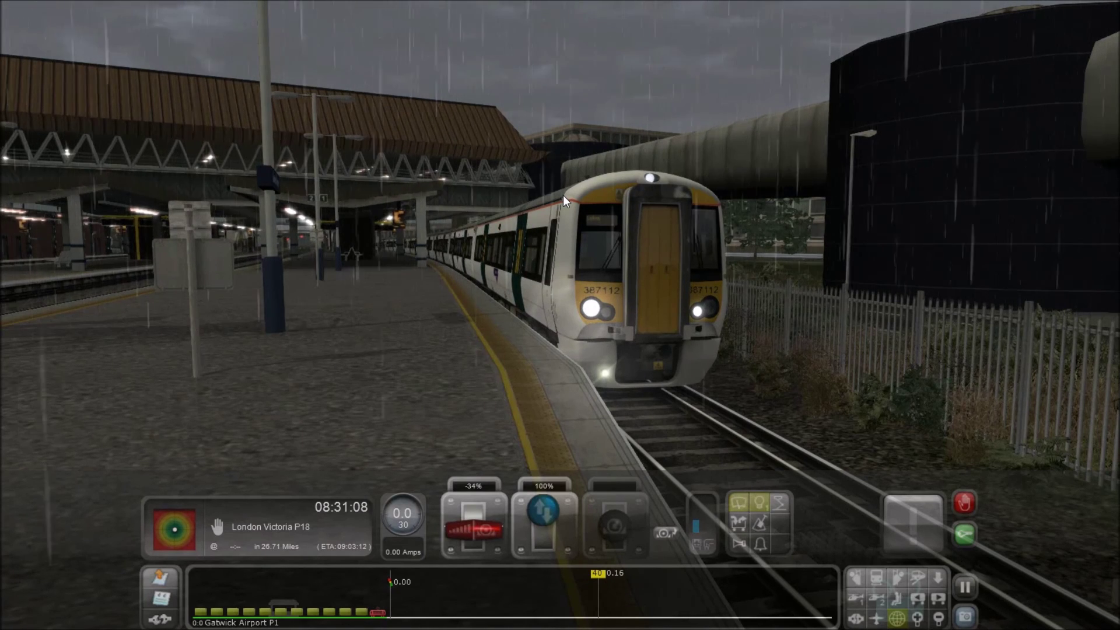
key(a)
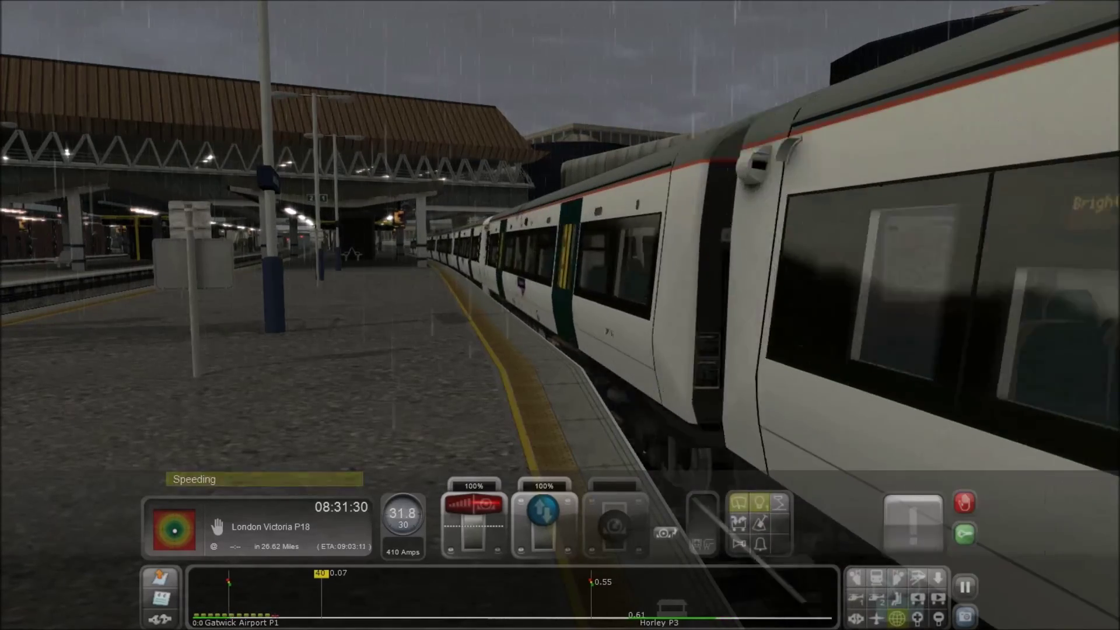
key(d)
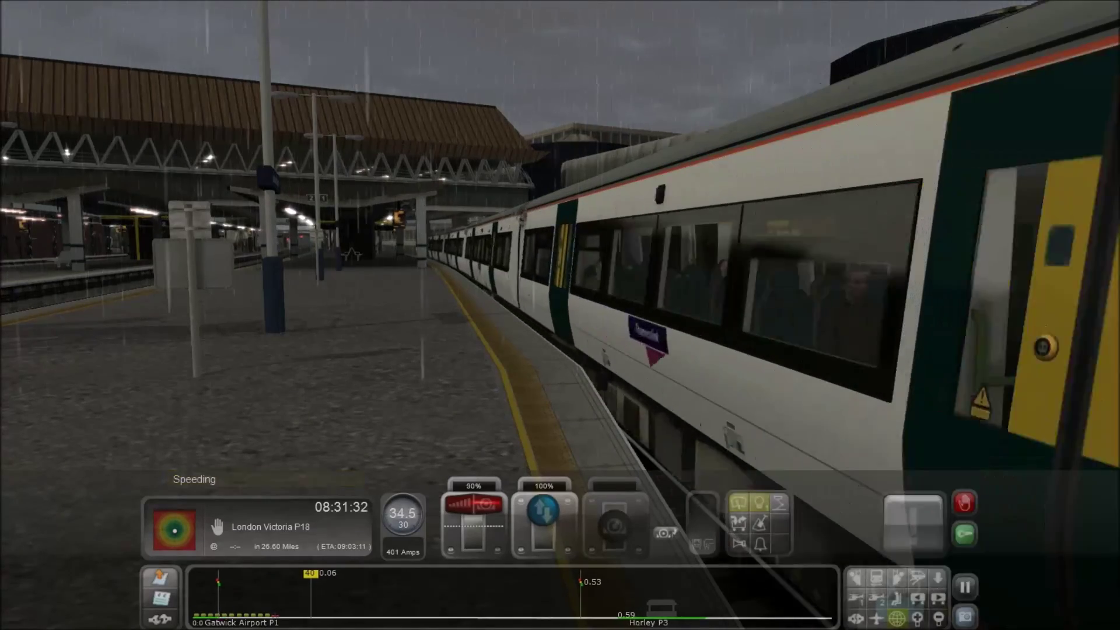
key(d)
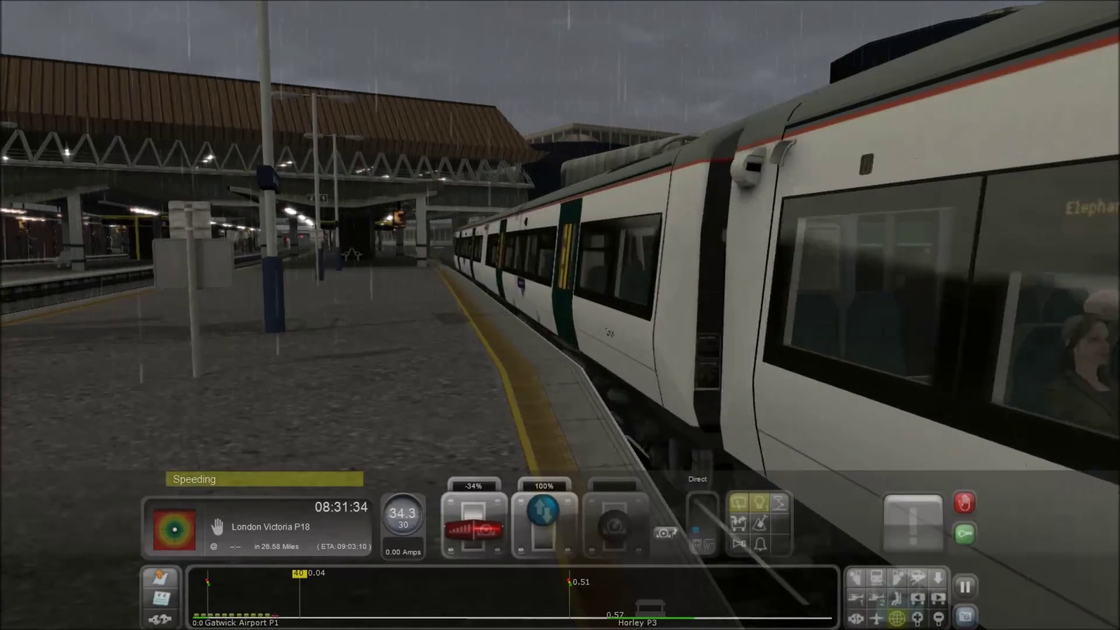